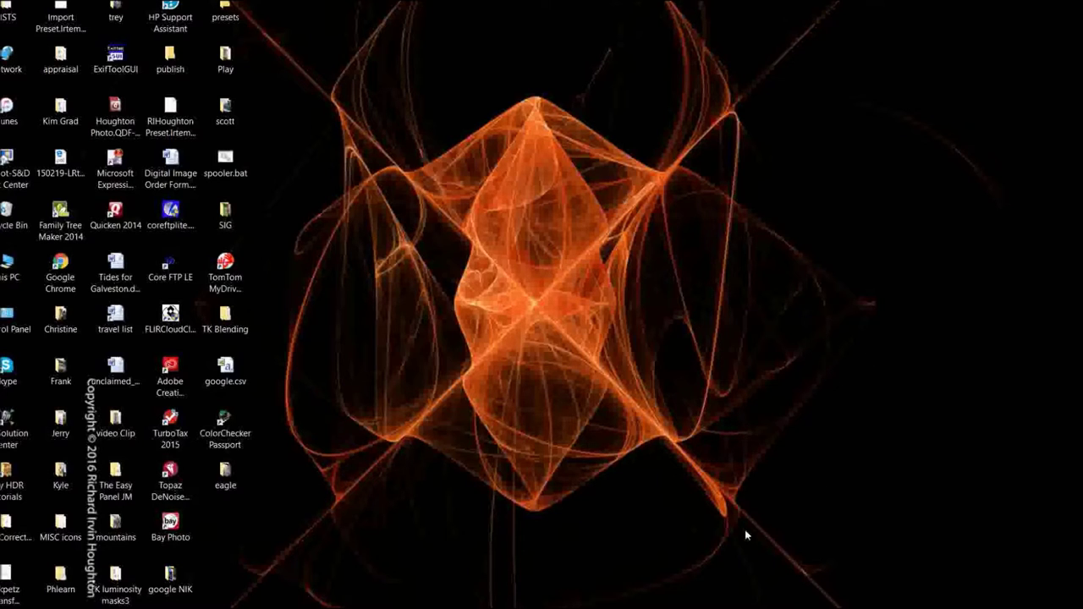
Switch to Lightroom and set the exposure of the spoonbill photo _DSC0020.NEF to +2.25.
mouse_move(707, 605)
left_click(579, 599)
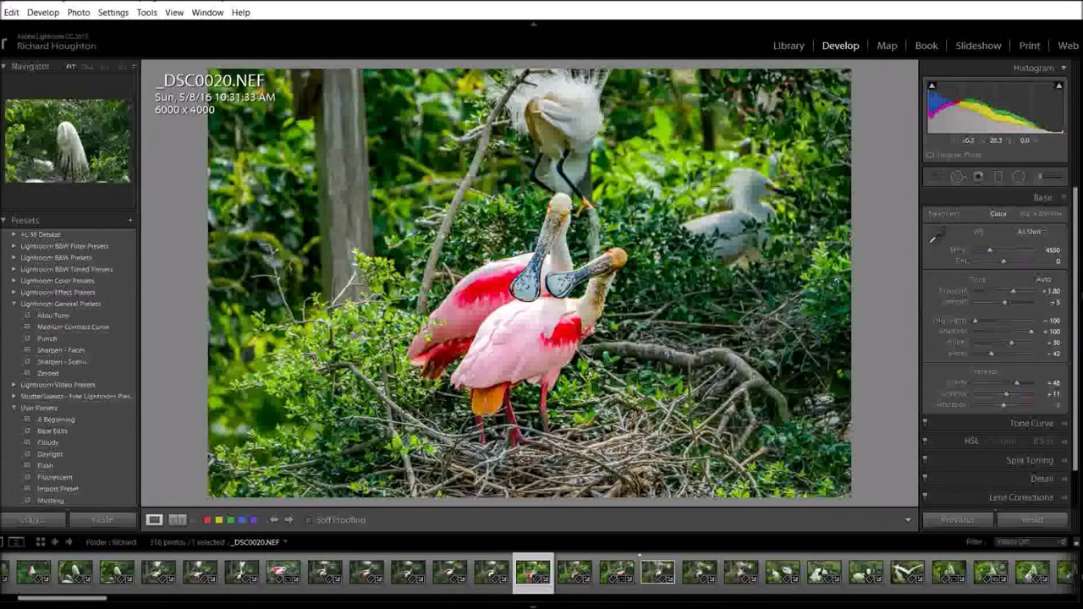
left_click(1054, 292)
key("Up")
key("Up")
key("Up")
key("Up")
key("Up")
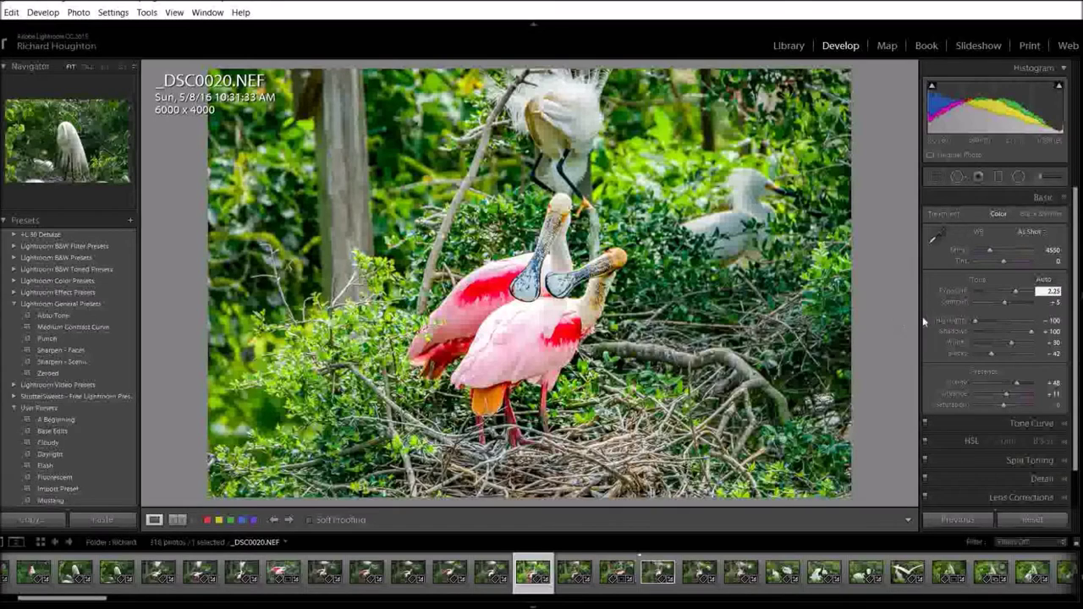
key("Return")
Crop the photo at the 4 x 5 / 8 x 10 ratio to about 3706 x 2965 around the two pink birds.
left_click(931, 177)
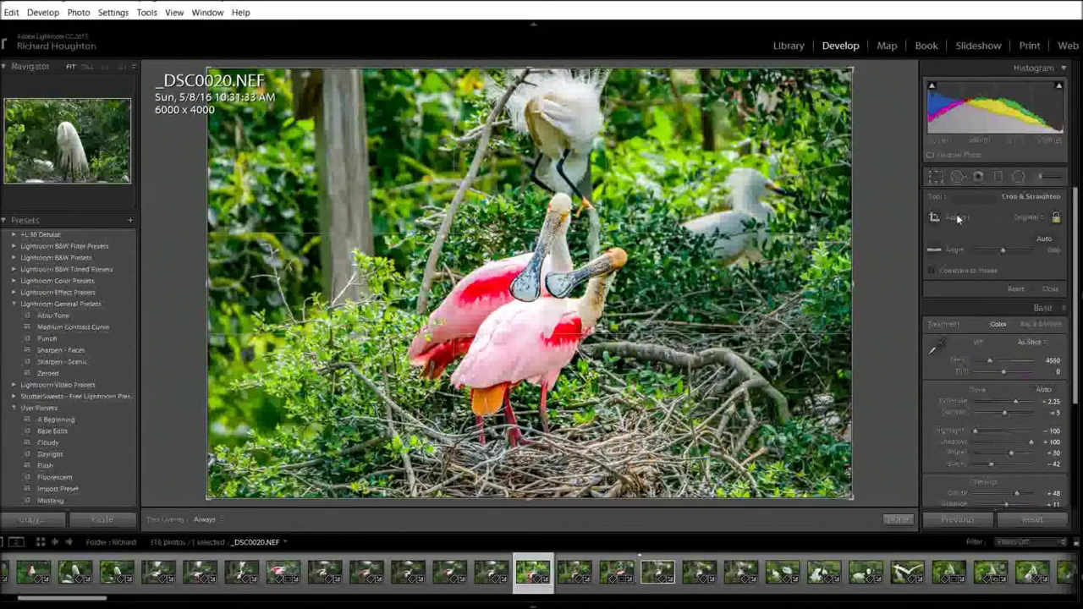
left_click(1044, 220)
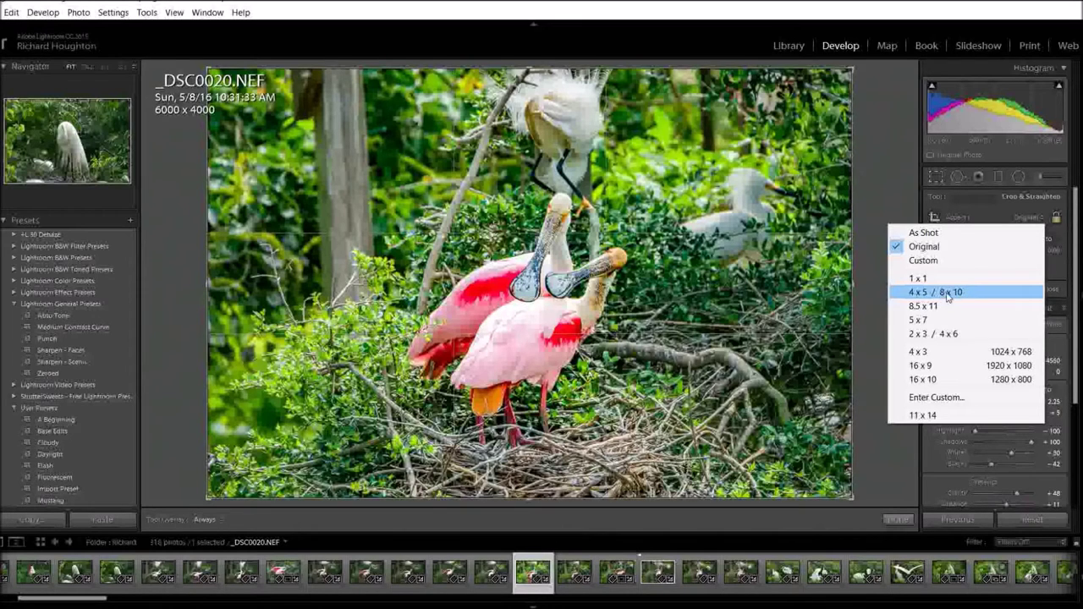
left_click(940, 292)
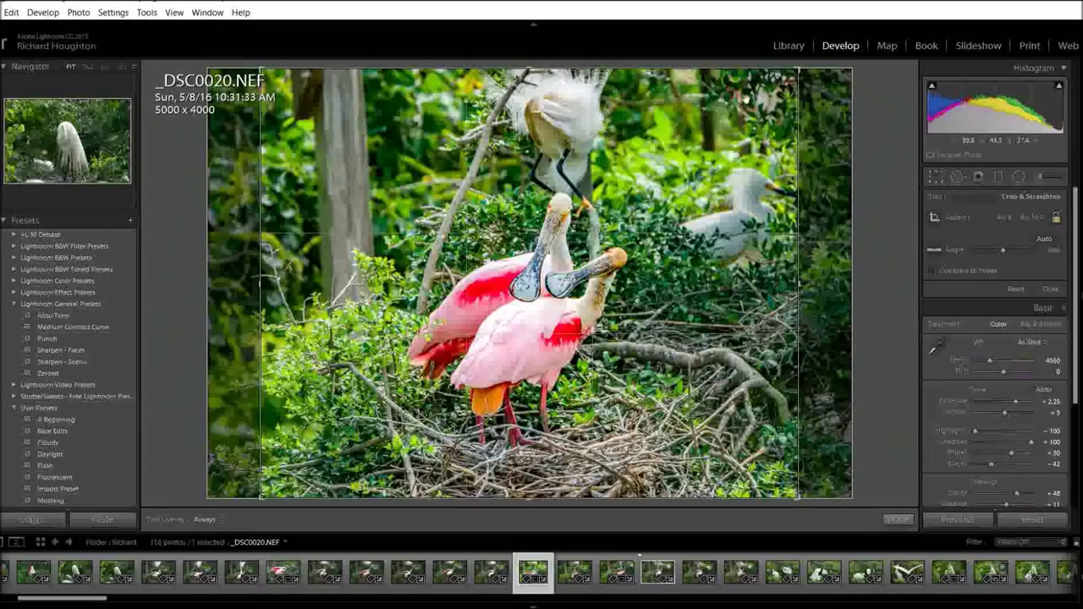
left_click_drag(799, 71, 766, 122)
left_click_drag(613, 269, 510, 270)
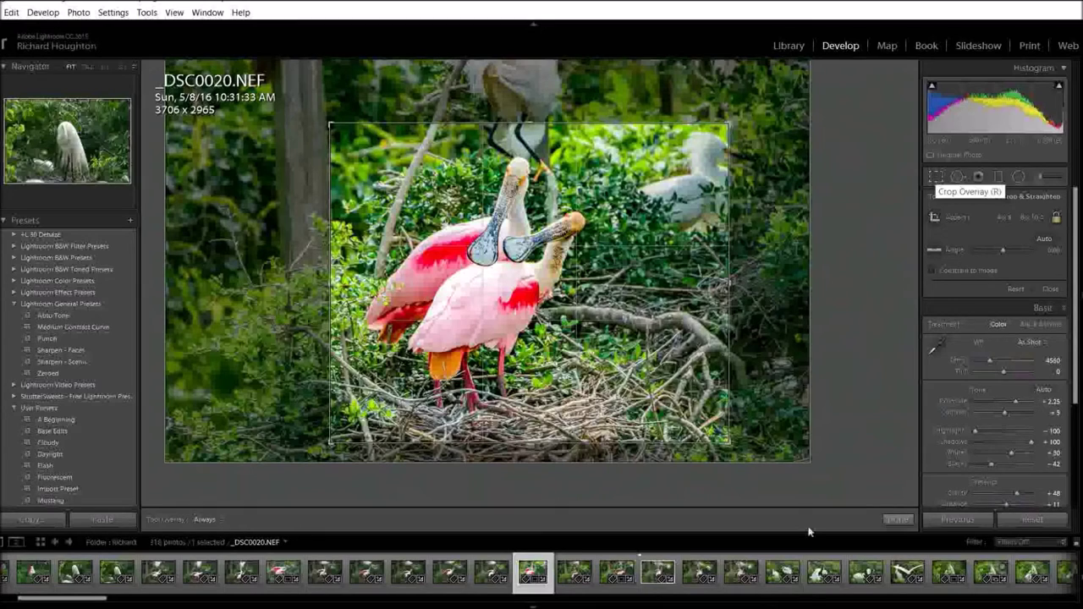
left_click(895, 518)
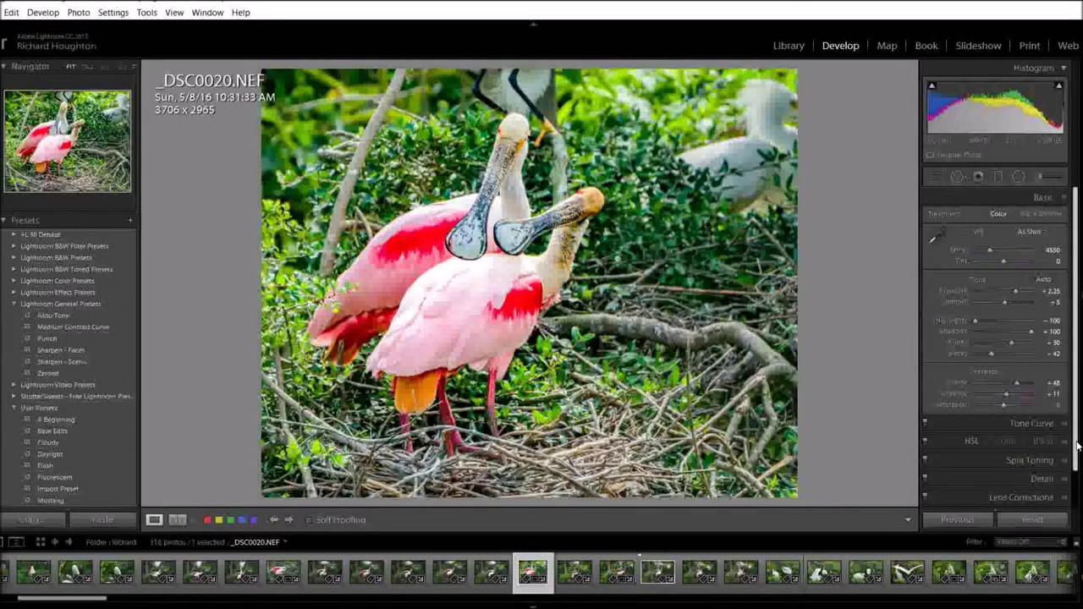
Darken the photo's edges with a Highlight Priority post-crop vignette at an amount of -32.
scroll(1075, 449, "down", 1)
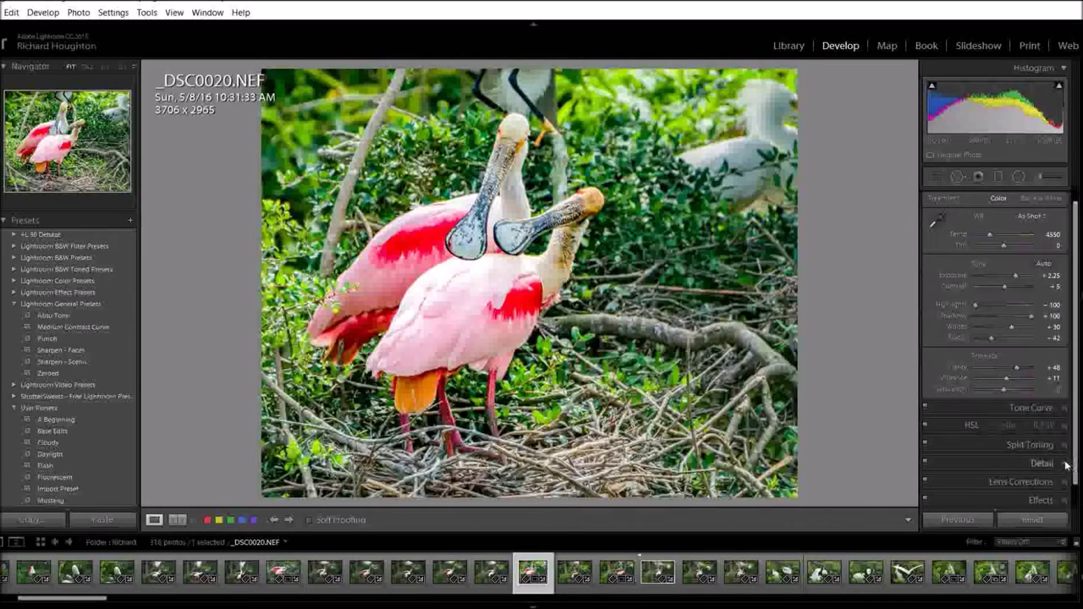
left_click(1043, 501)
left_click_drag(1006, 351, 995, 359)
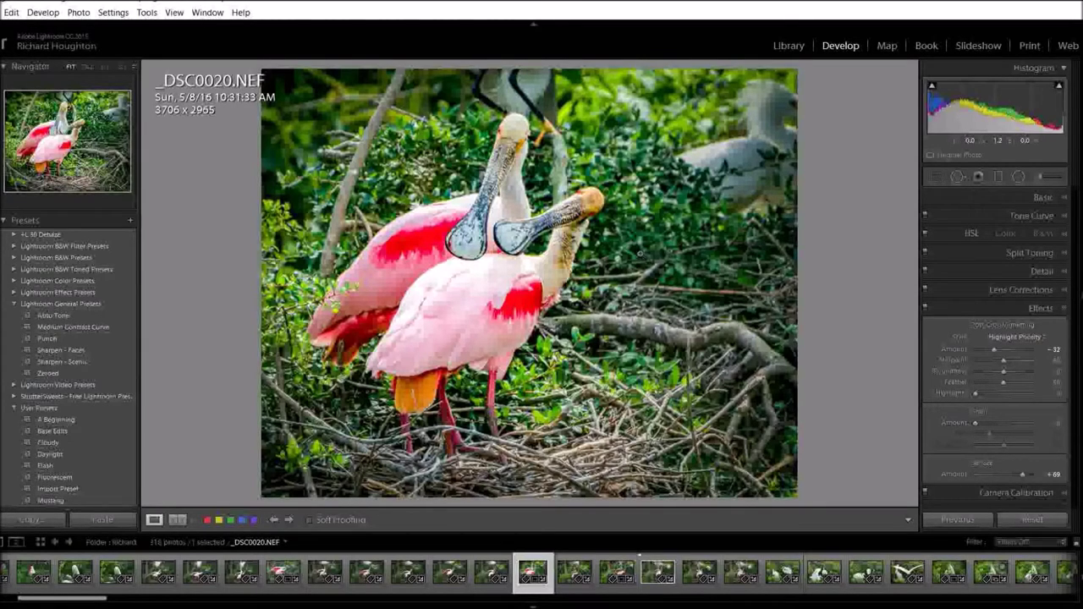
Open the export settings for the photo and set the custom file name text to "8x10 t".
right_click(642, 255)
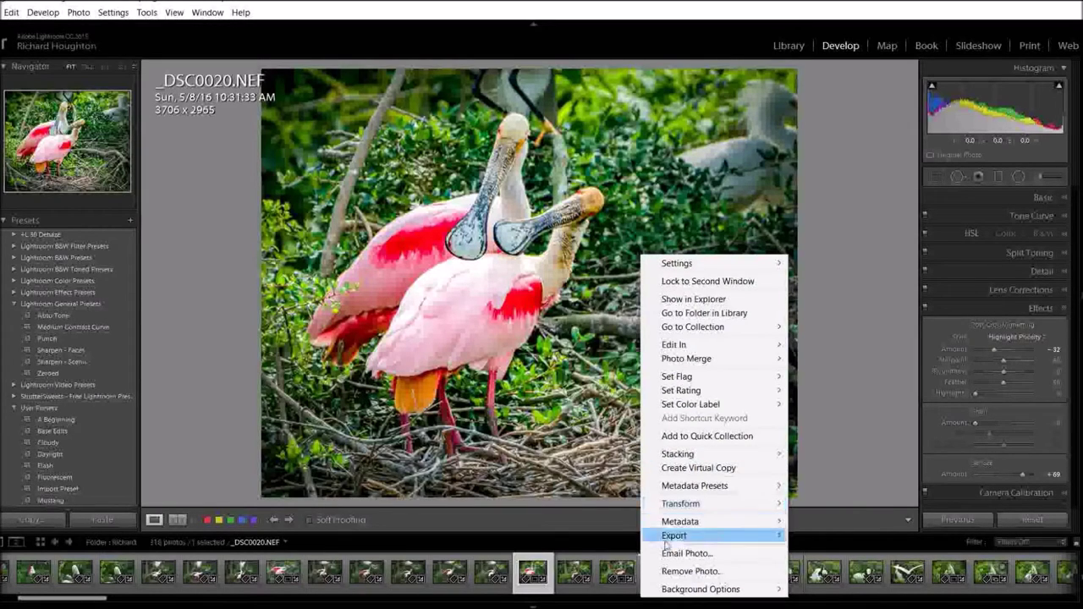
mouse_move(676, 540)
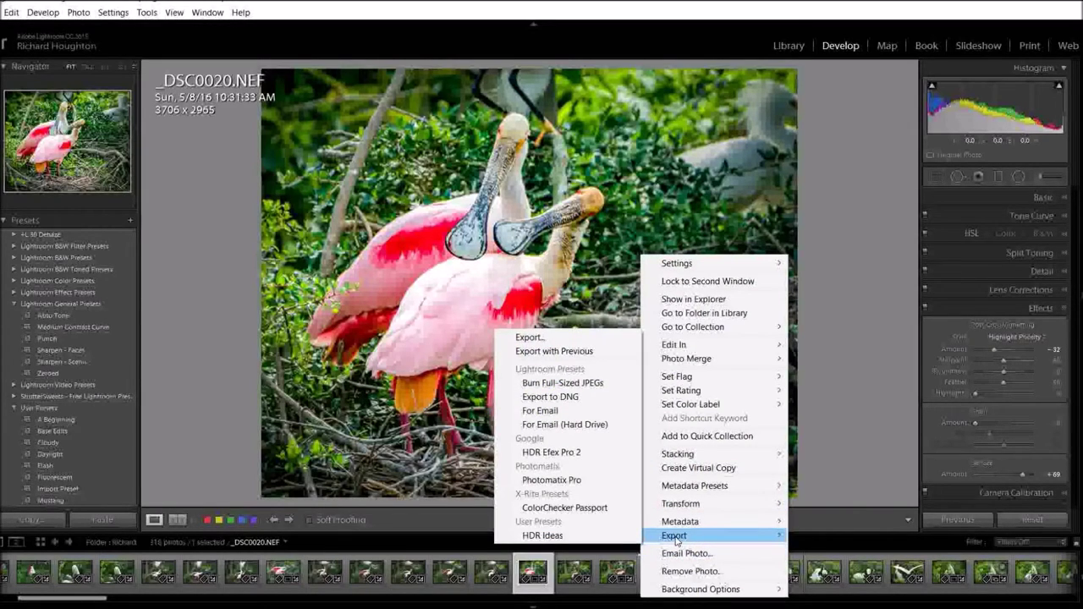
right_click(654, 150)
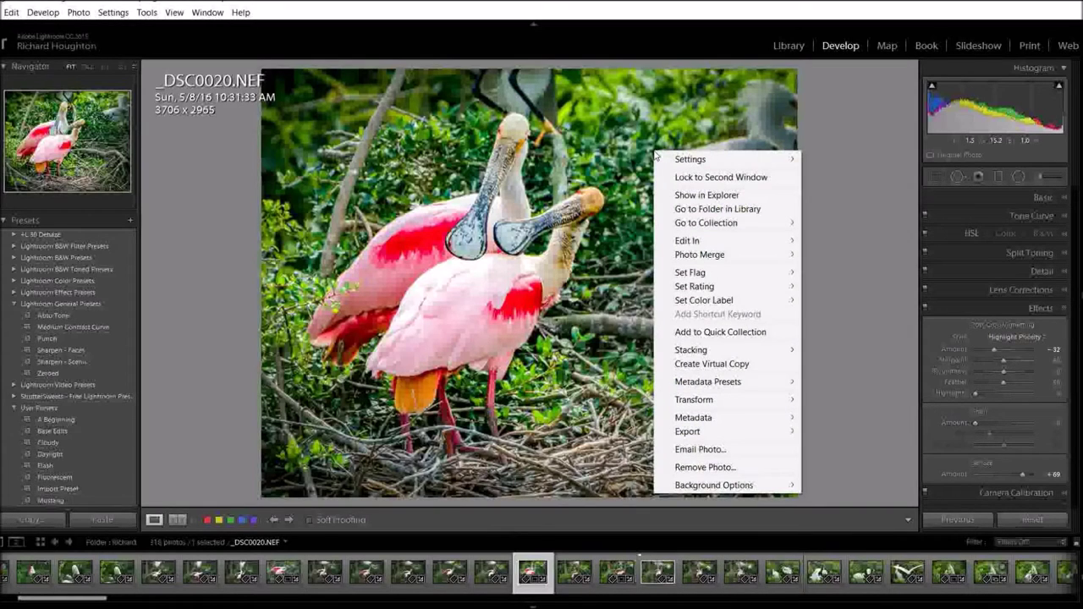
mouse_move(725, 435)
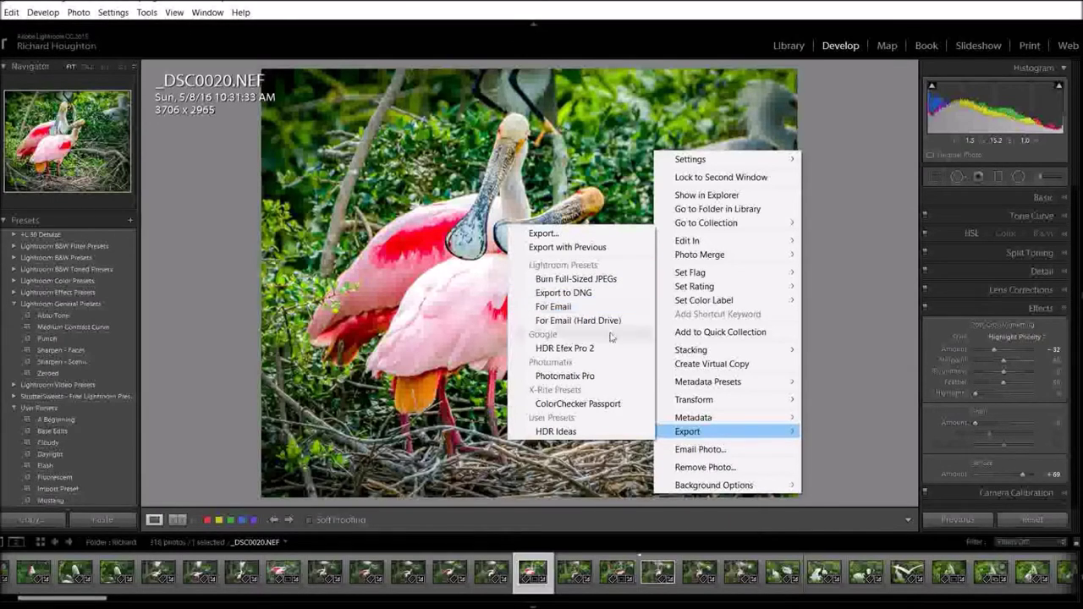
left_click(542, 235)
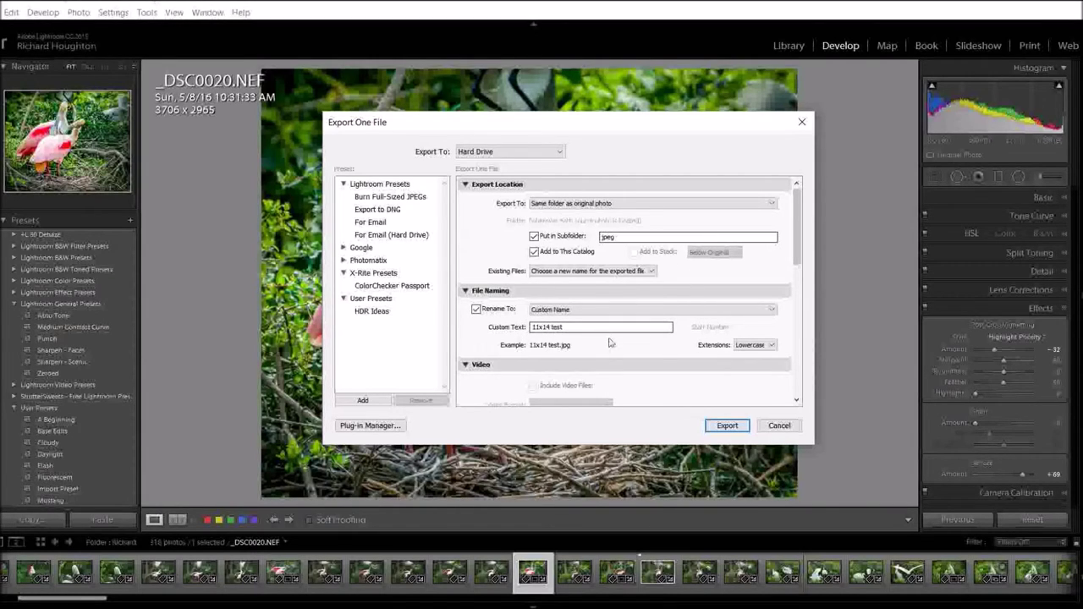
triple_click(549, 326)
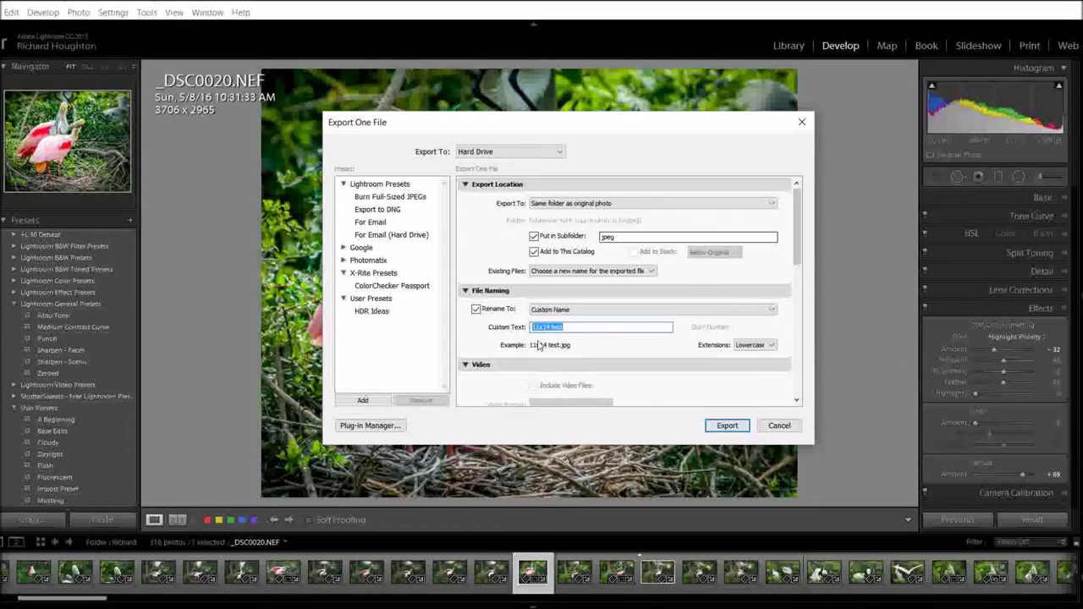
type("8x10 t")
Resize the export to fit dimensions of 8 x 10 inches.
scroll(794, 254, "down", 1)
left_click_drag(794, 254, 775, 319)
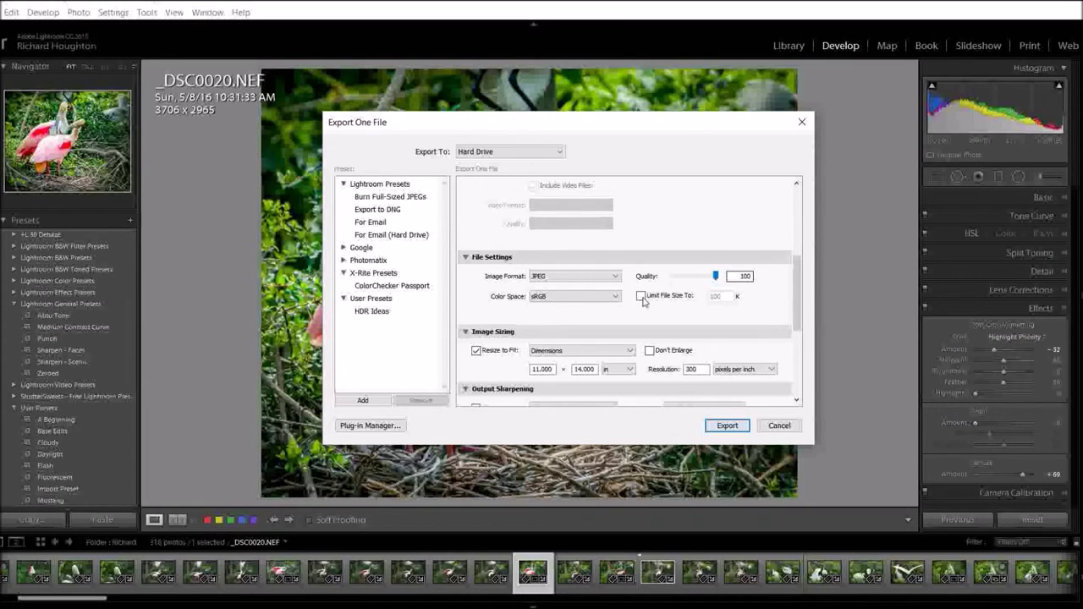
scroll(800, 292, "down", 3)
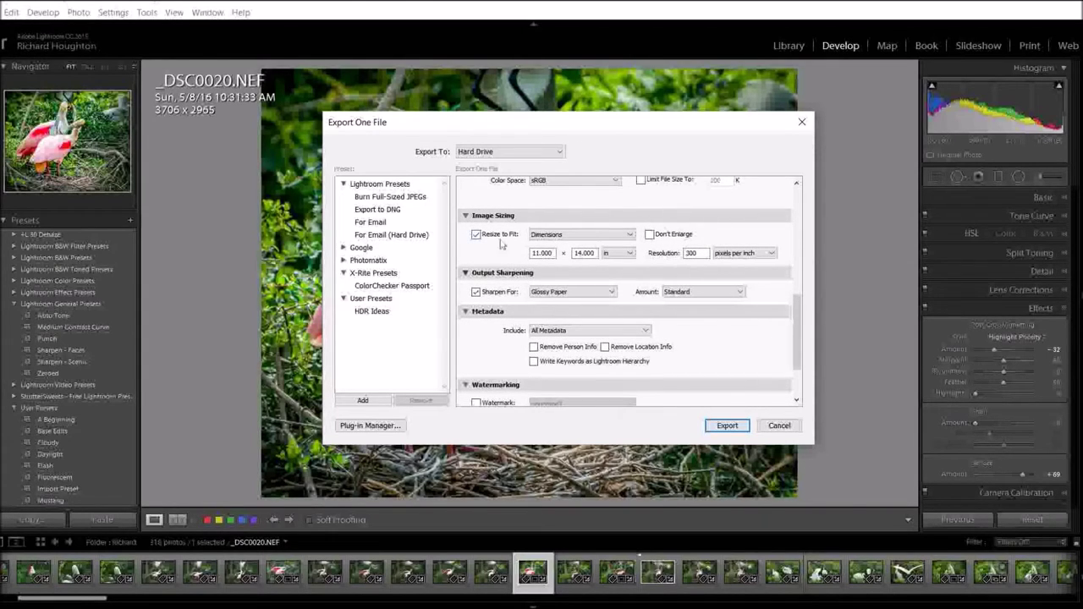
left_click(629, 237)
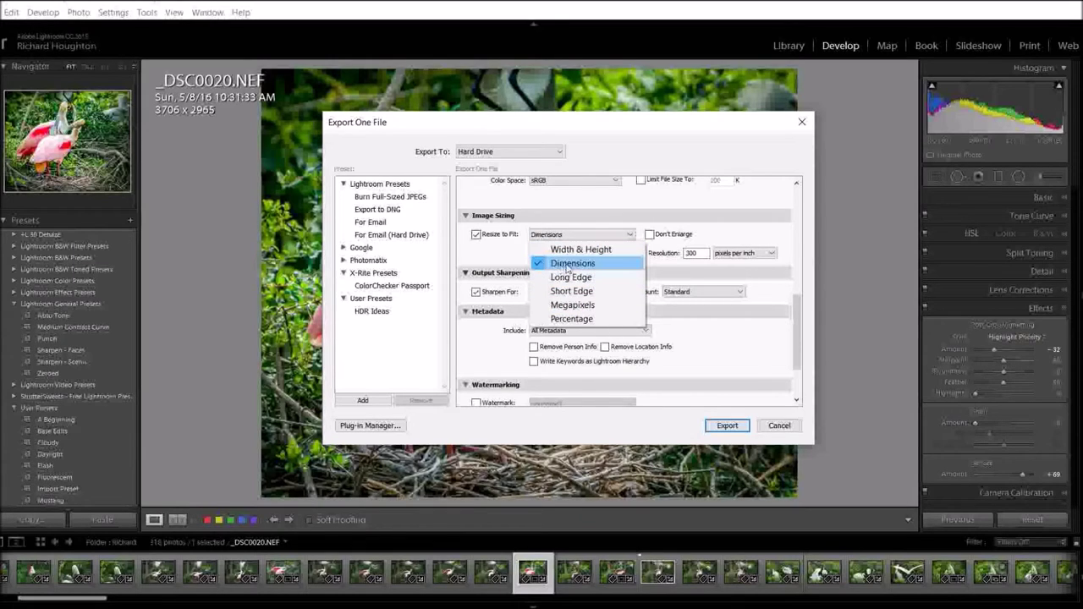
left_click(571, 265)
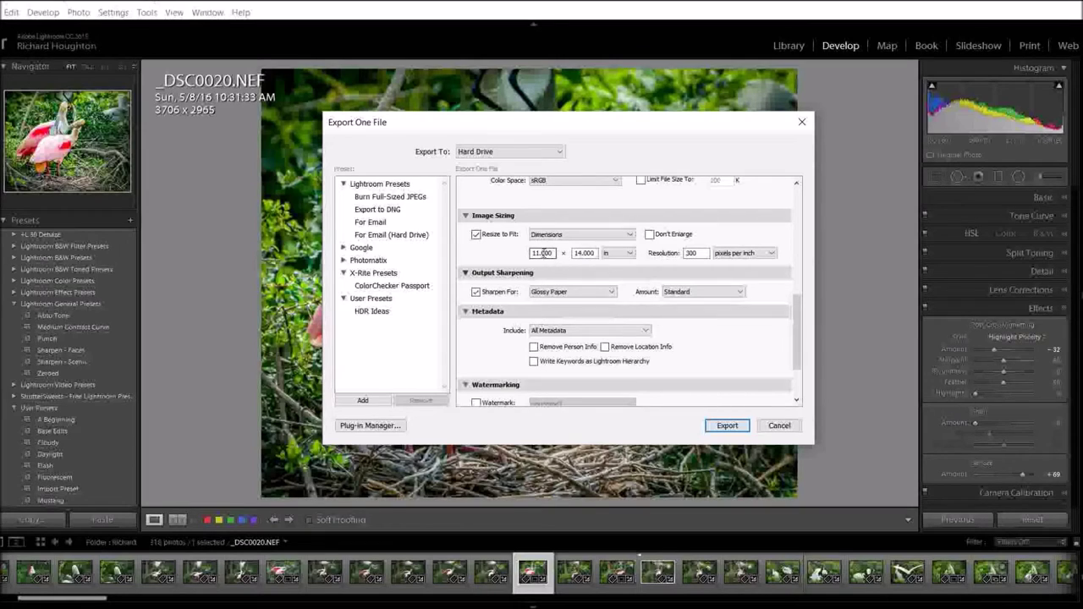
double_click(546, 253)
type("8")
left_click(630, 253)
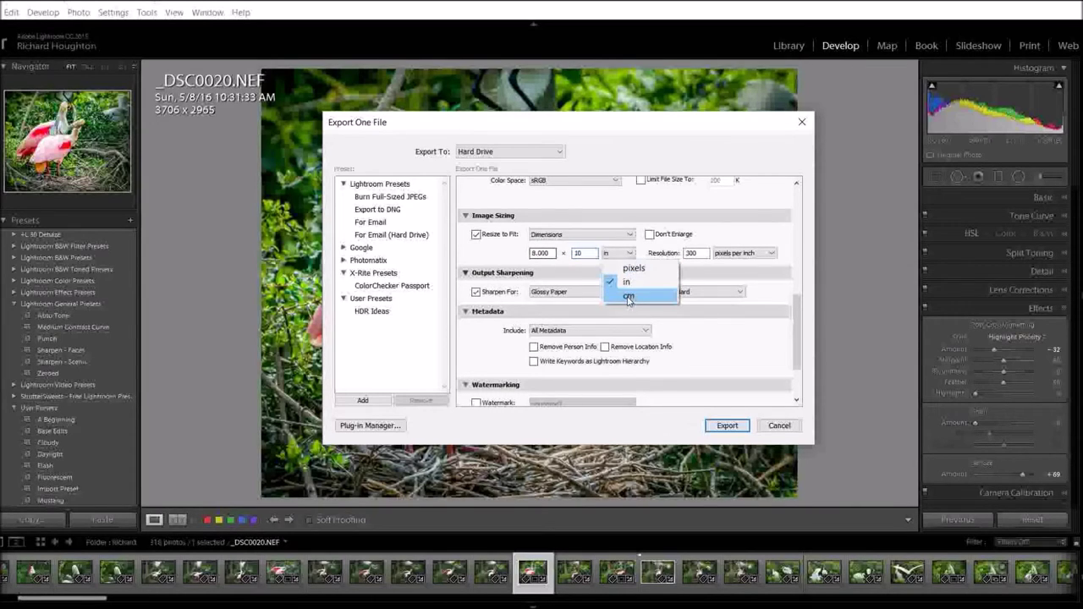
left_click(626, 282)
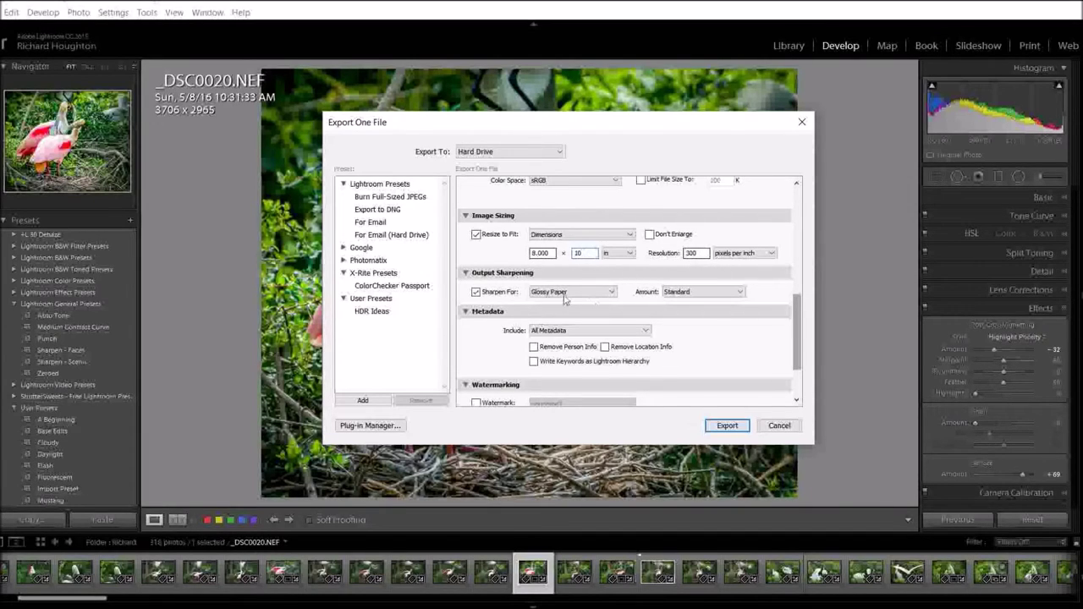
Set output sharpening to Glossy Paper at the Standard amount and export the photo.
left_click(476, 292)
left_click(477, 293)
left_click(616, 294)
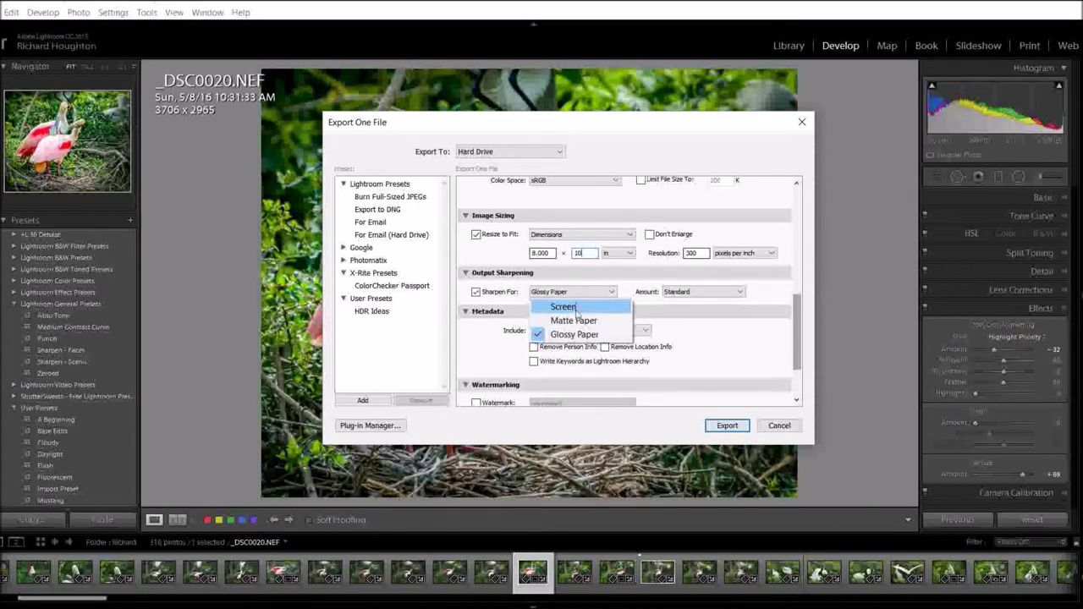
left_click(574, 338)
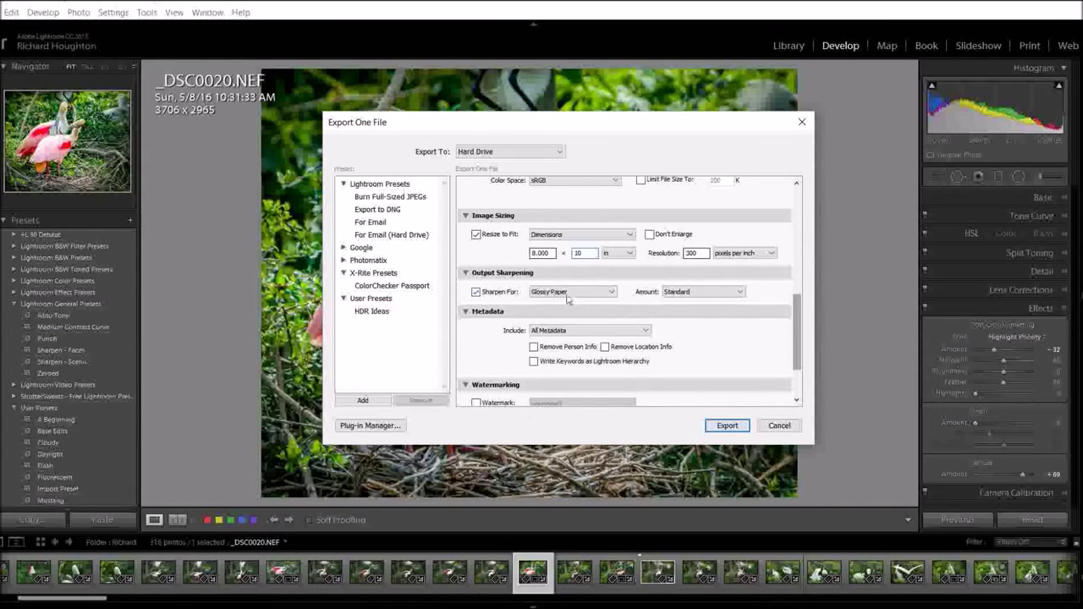
left_click(690, 293)
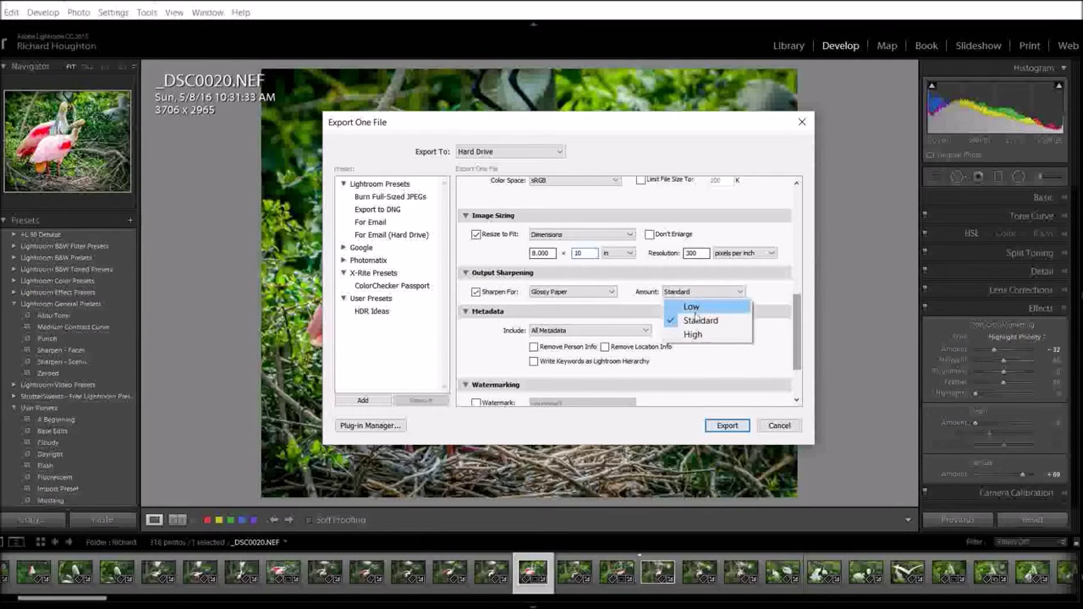
left_click(696, 319)
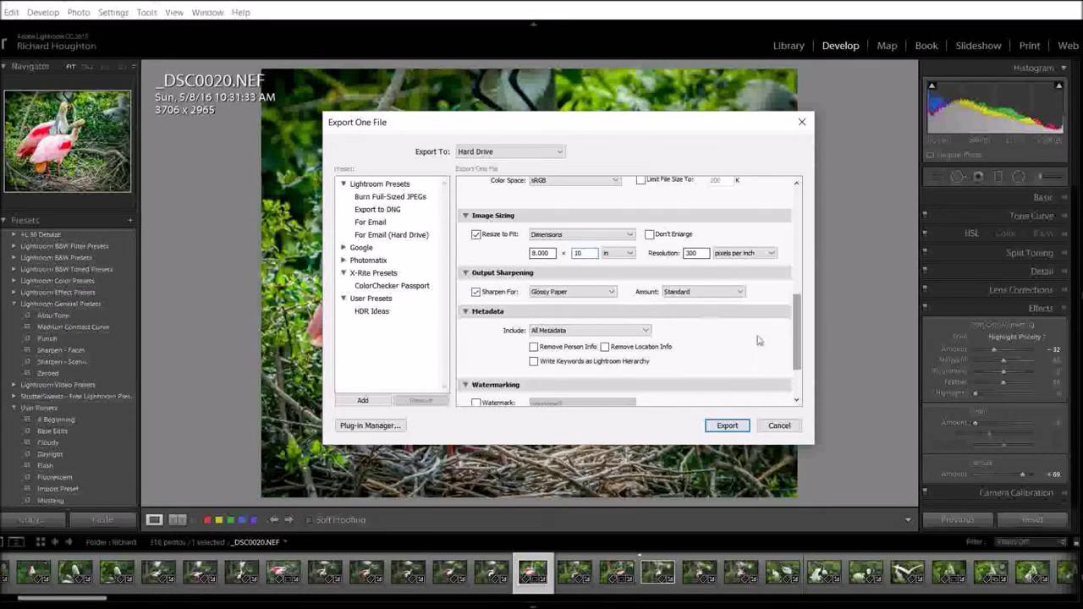
left_click_drag(799, 322, 811, 344)
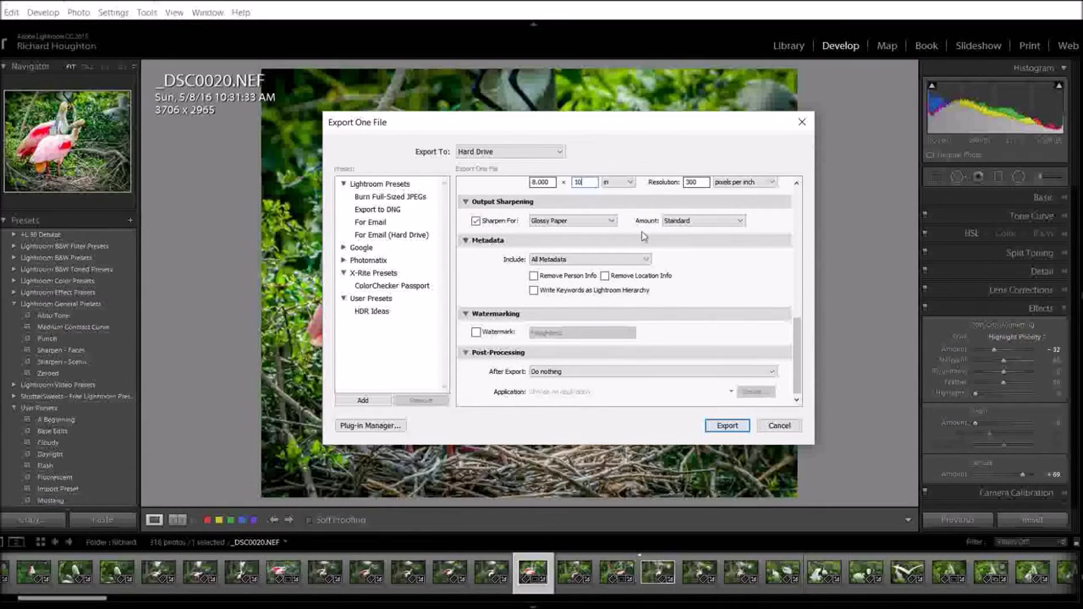
left_click(728, 426)
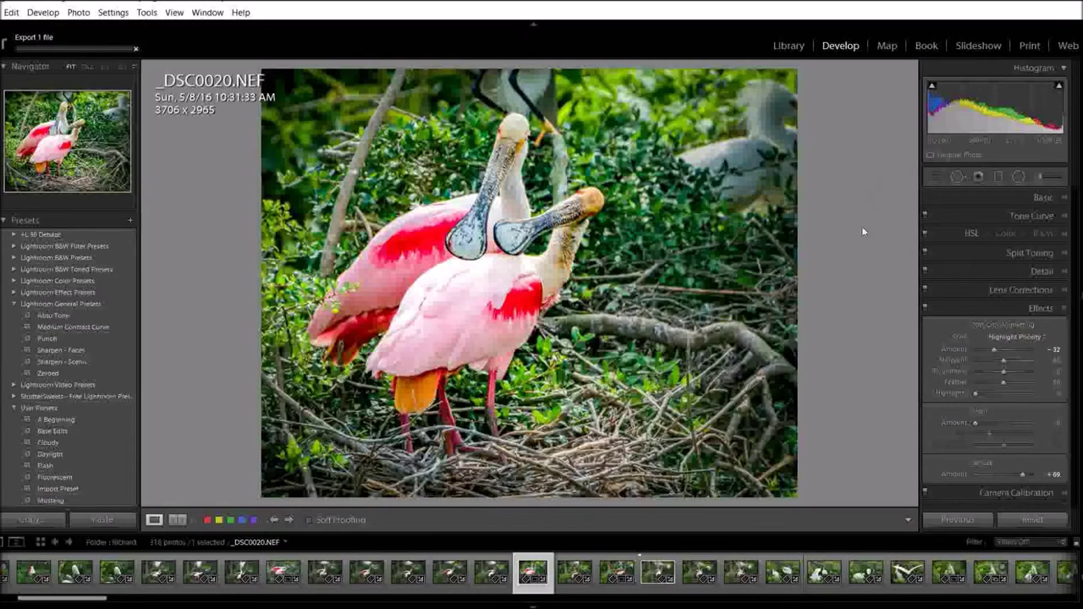
Reopen the photo's crop and apply a custom aspect ratio of 11 x 14.
left_click(1014, 198)
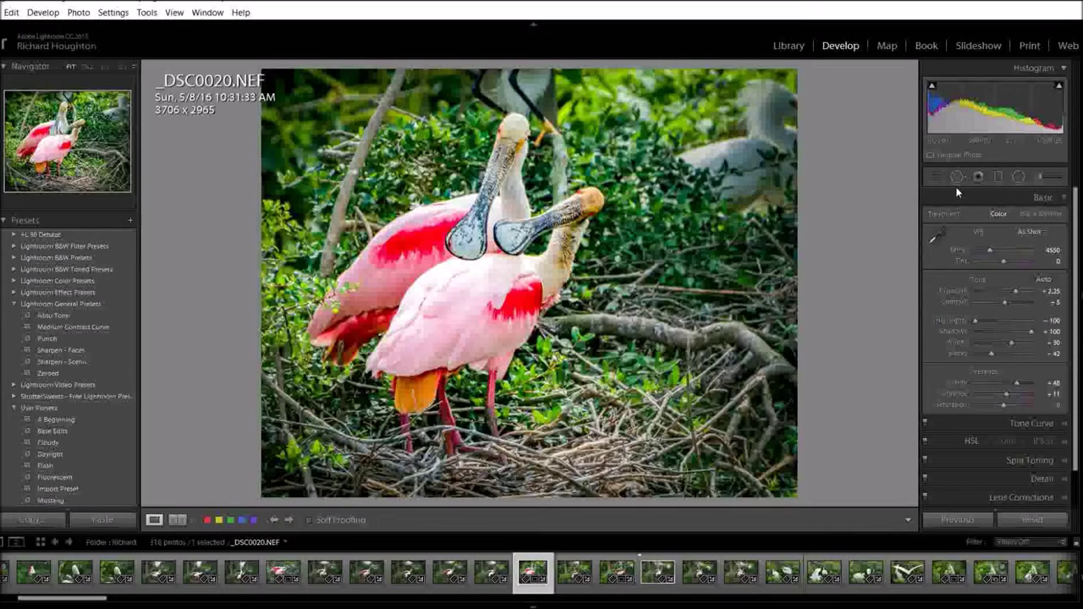
left_click(933, 176)
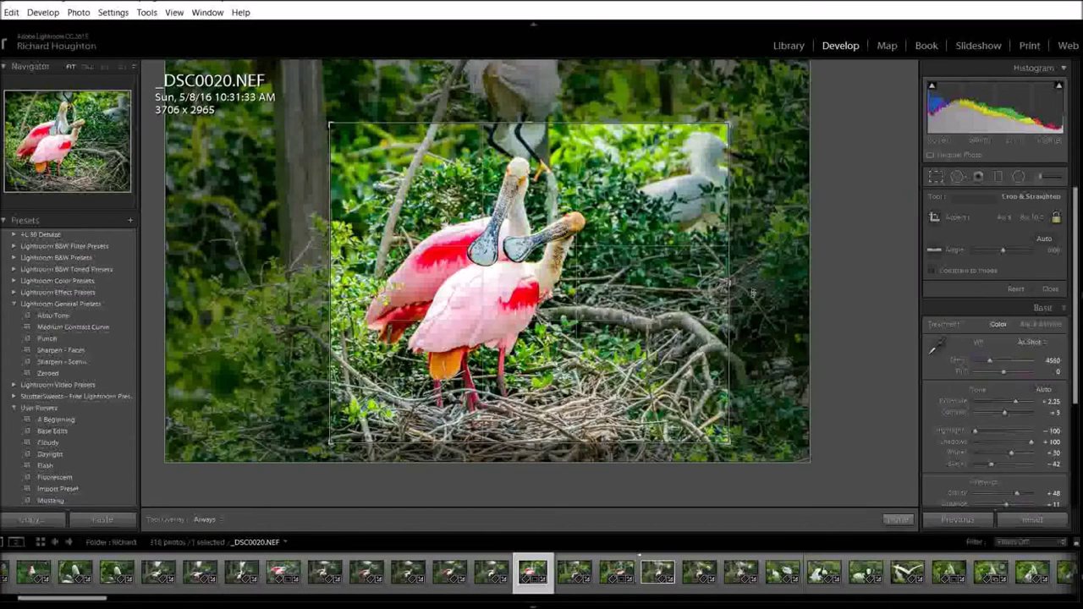
left_click(1041, 219)
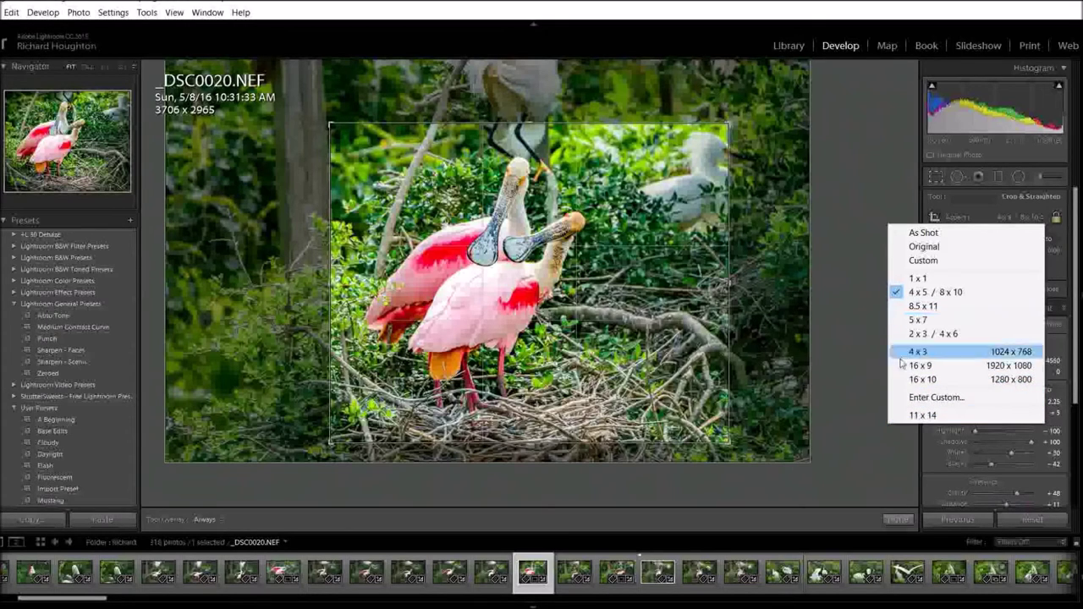
left_click(924, 398)
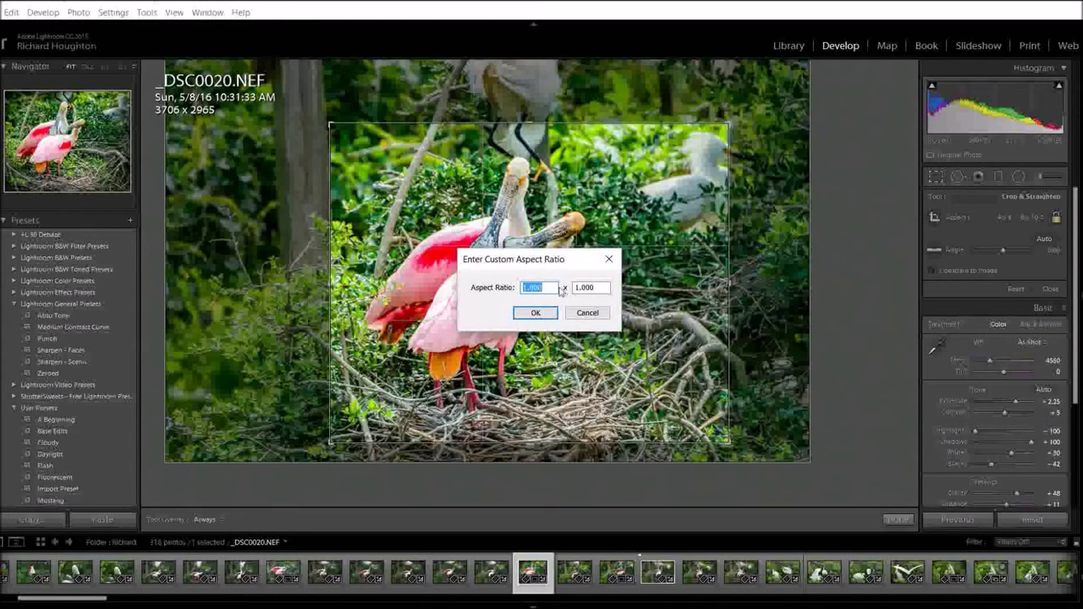
type("11")
key("Tab")
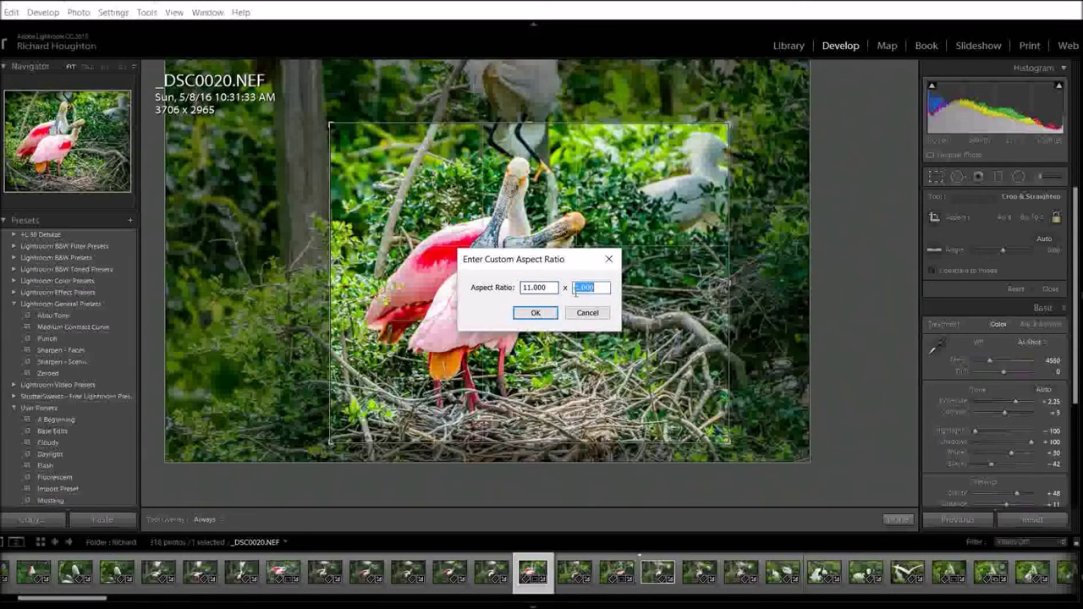
type("14")
left_click(536, 313)
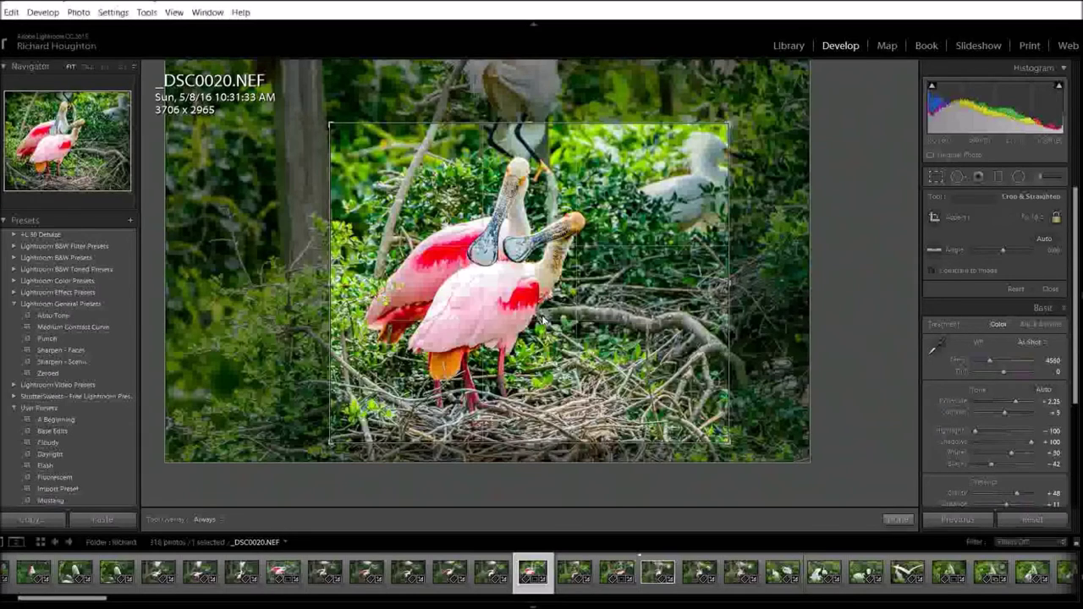
left_click(1046, 218)
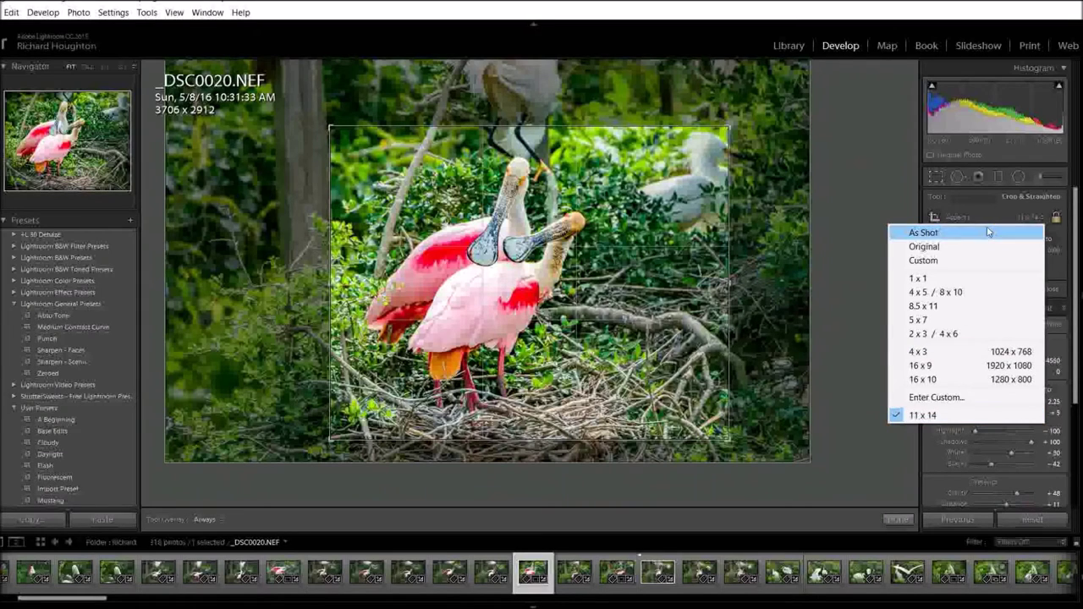
left_click(919, 415)
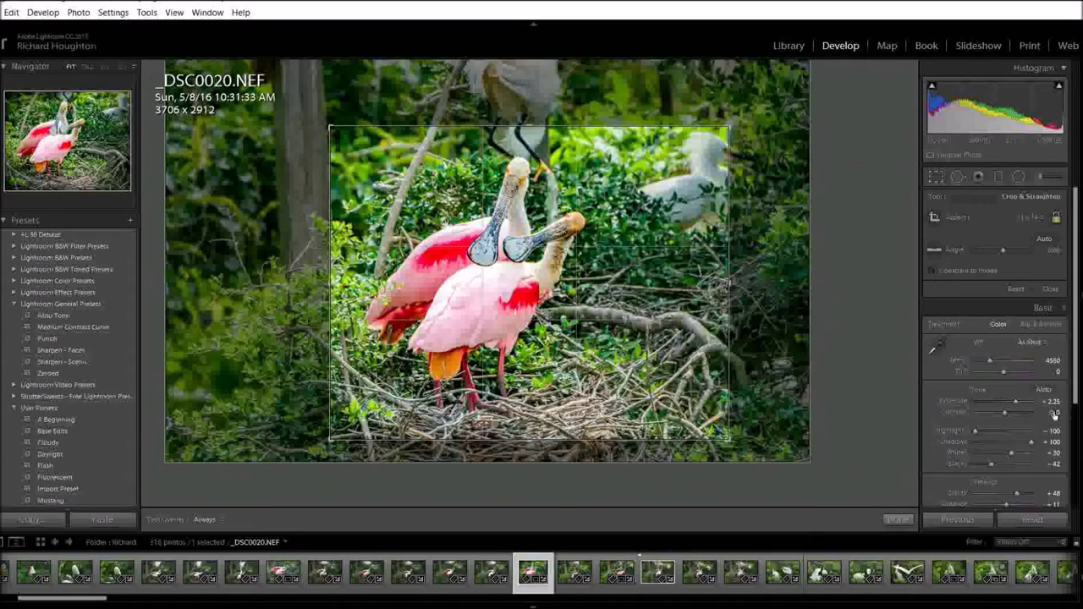
Apply the 11 x 14 crop and set the post-crop vignetting amount to -34.
scroll(1080, 398, "down", 5)
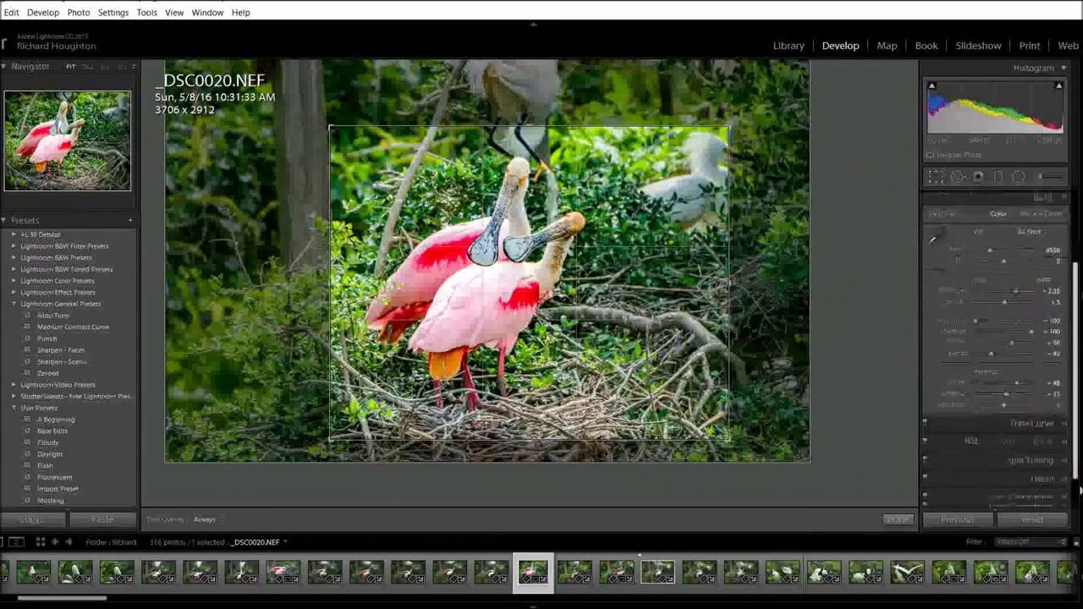
left_click(1049, 477)
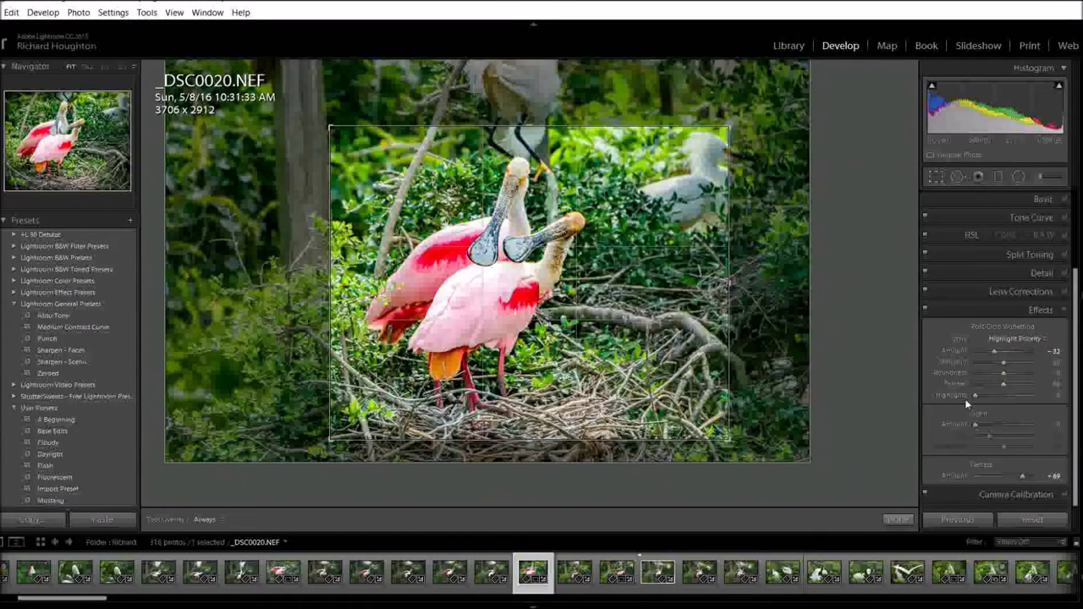
left_click_drag(995, 356, 1003, 350)
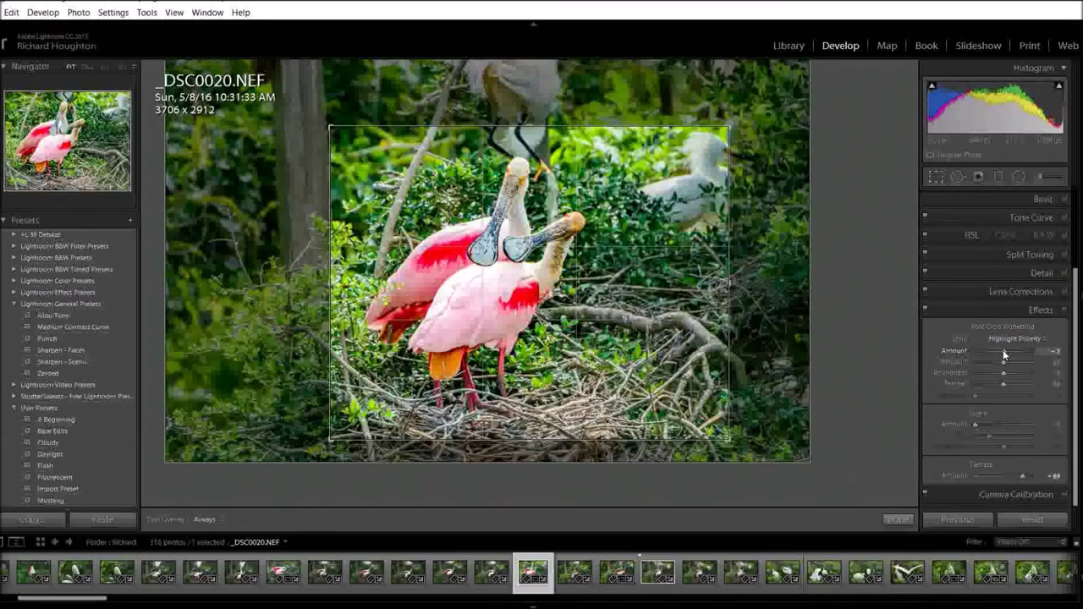
left_click(897, 520)
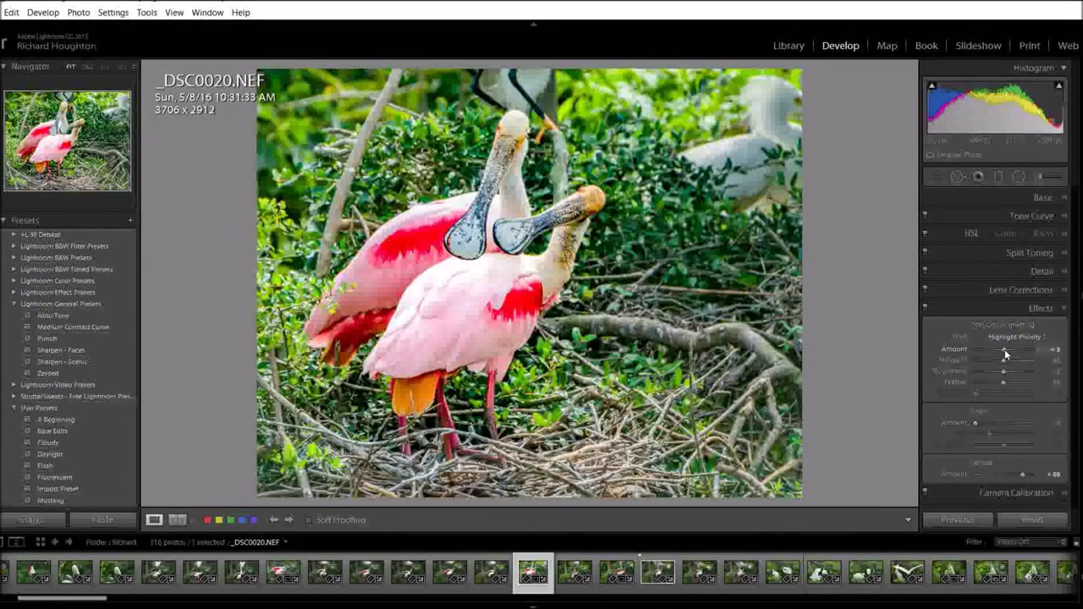
mouse_move(1004, 349)
left_mouse_down()
mouse_move(987, 361)
mouse_move(996, 365)
left_mouse_up()
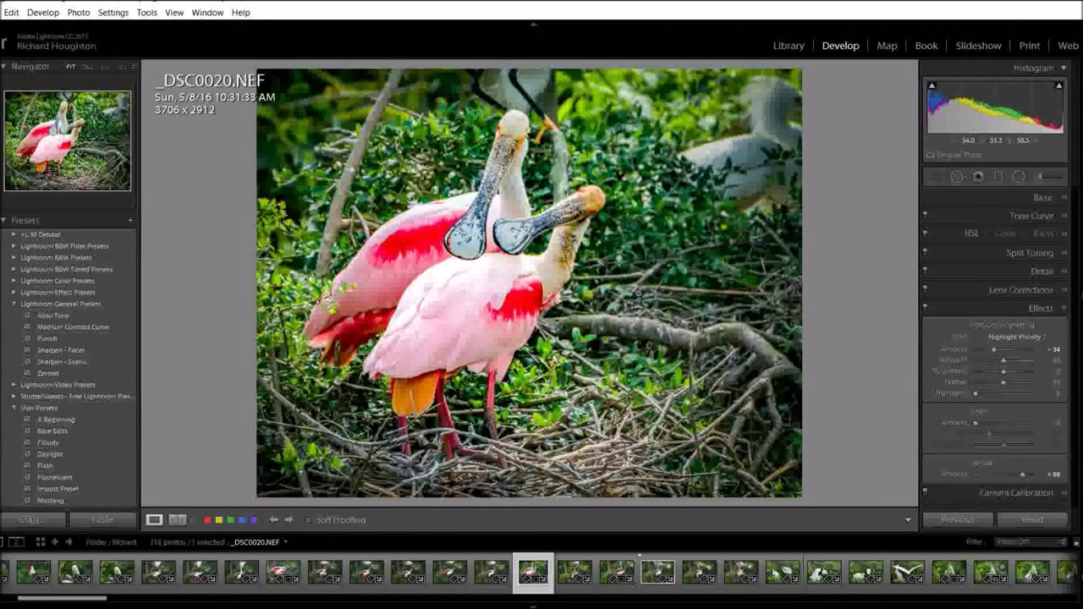
Open the export settings for the cropped photo and set the custom file name text to "11x14 test".
right_click(691, 270)
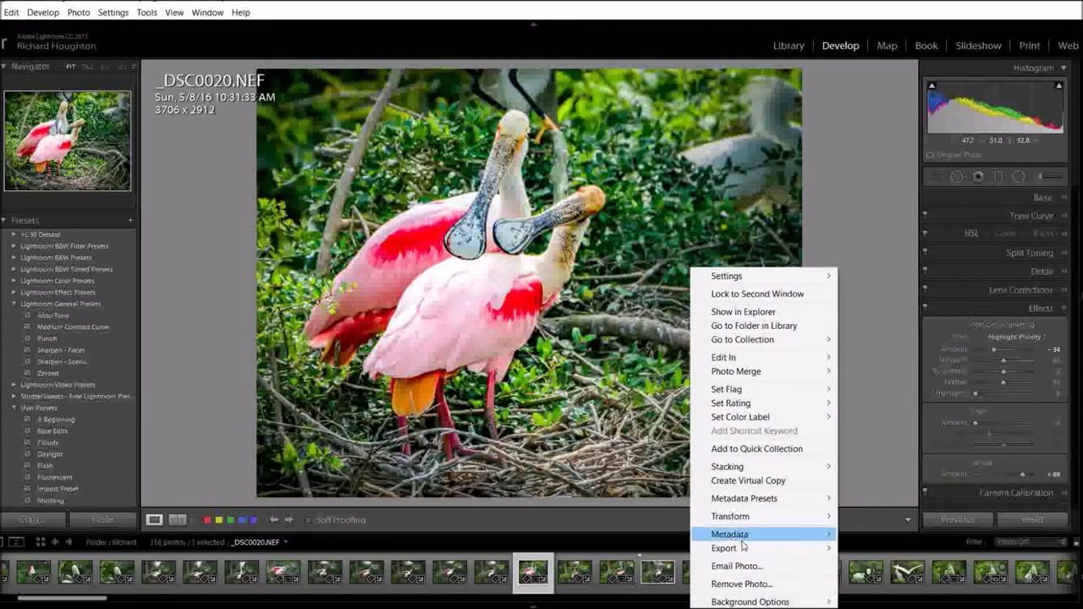
mouse_move(735, 549)
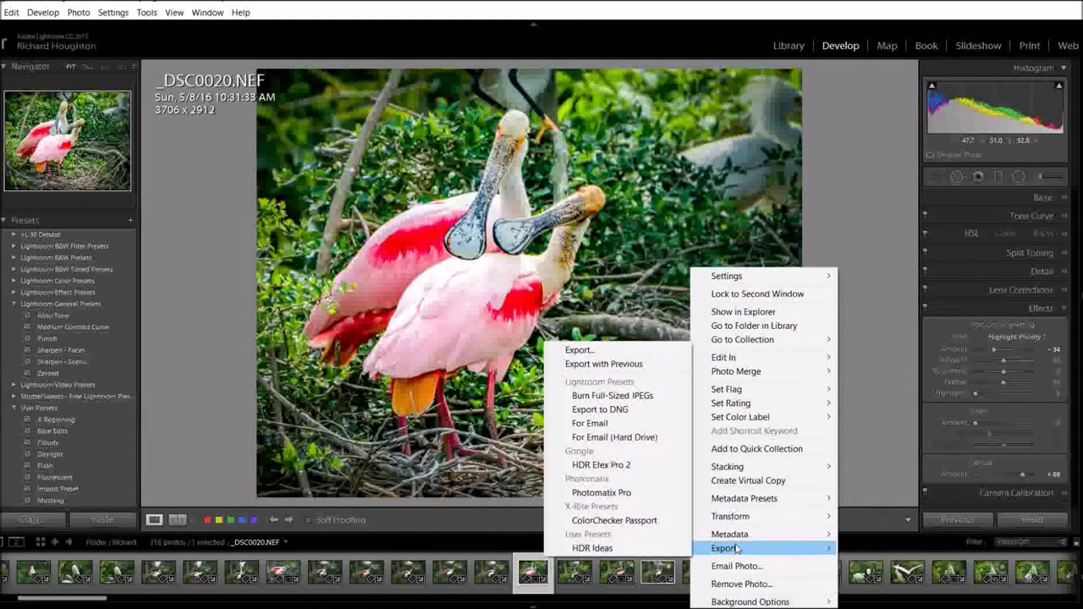
left_click(583, 354)
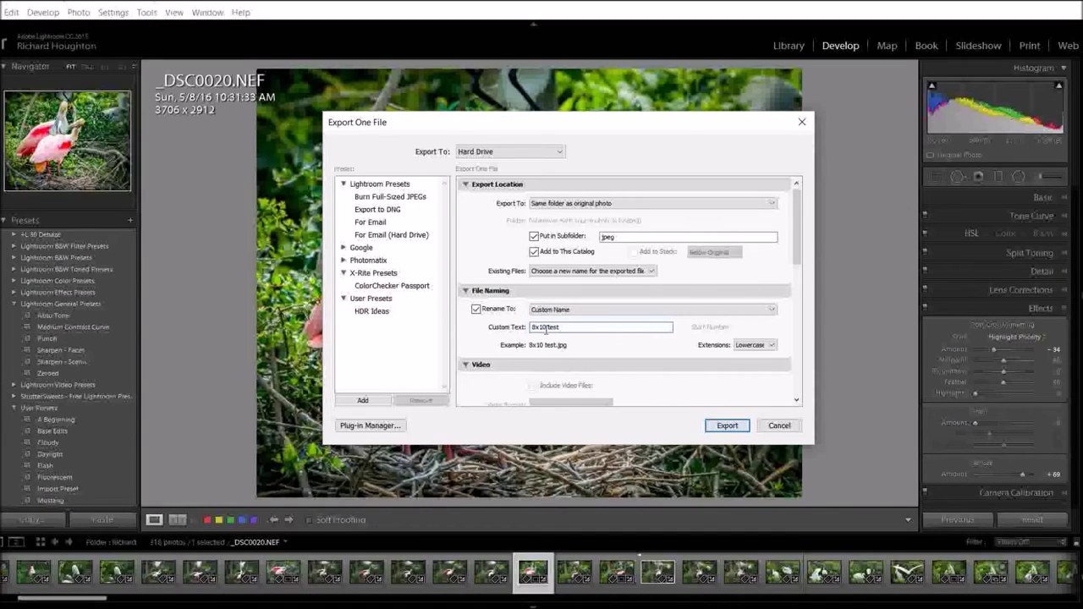
key("BackSpace")
key("BackSpace")
key("BackSpace")
key("BackSpace")
type("11x14")
scroll(796, 263, "down", 1)
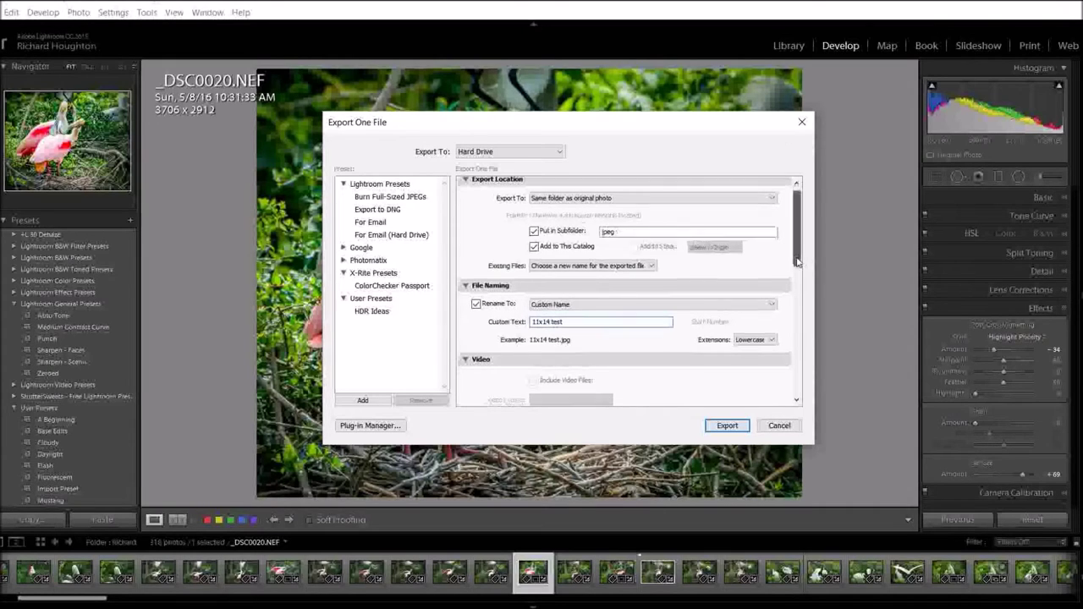
Resize the export to fit dimensions of 11 x 14 inches and export the photo.
scroll(796, 262, "down", 5)
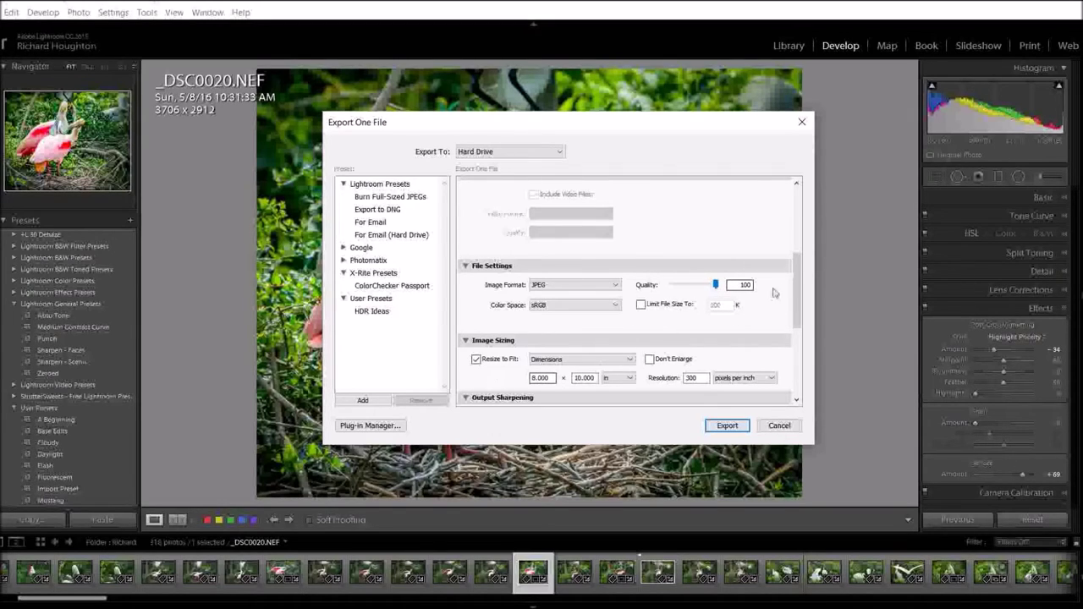
scroll(797, 301, "down", 3)
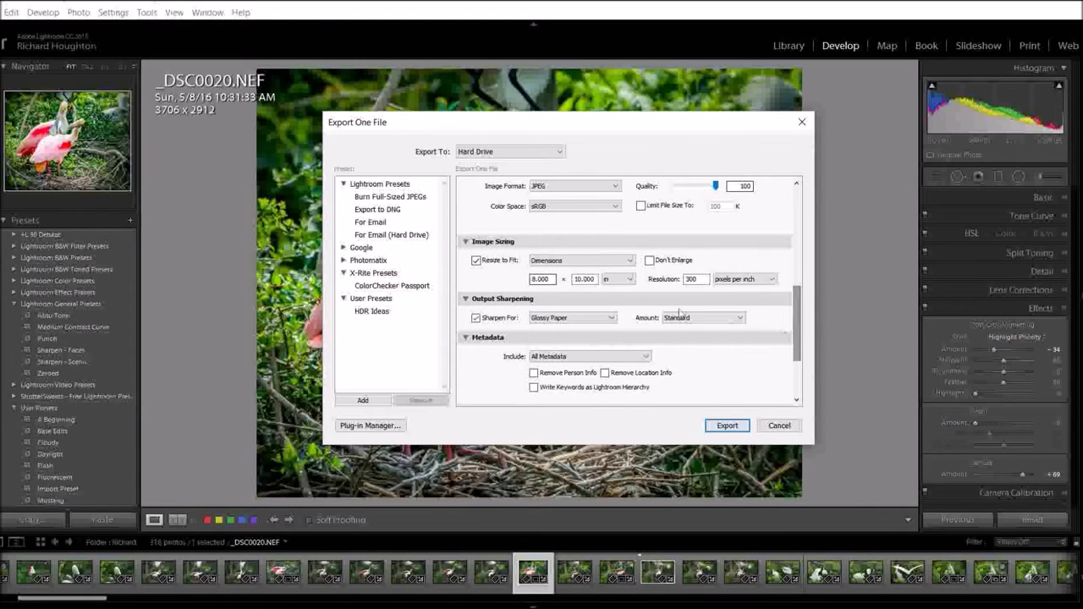
left_click(552, 279)
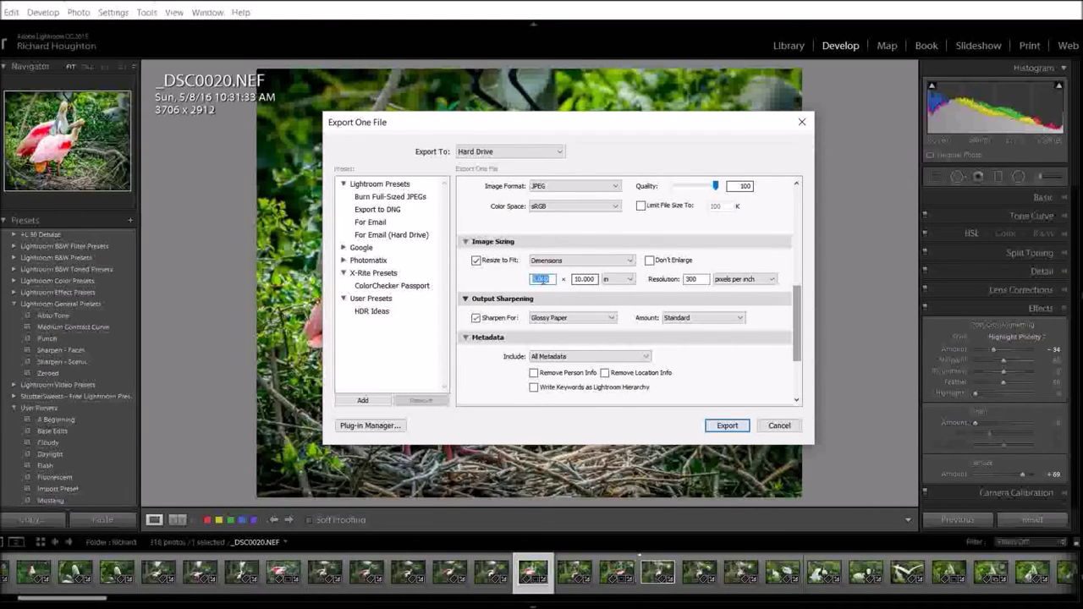
type("11")
left_click(597, 278)
type("14")
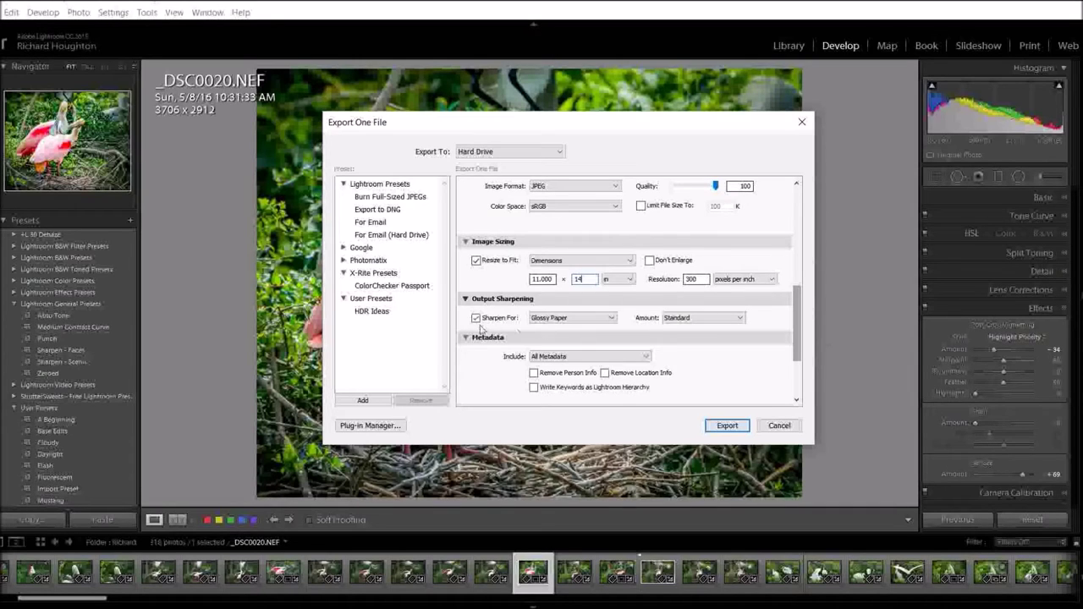
left_click(728, 426)
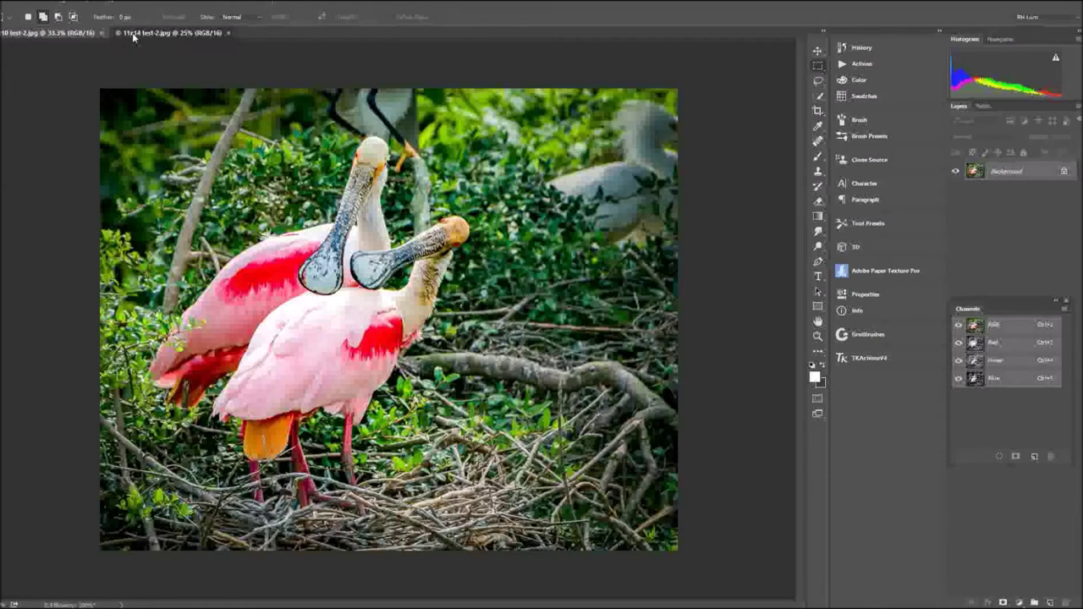
Switch to Photoshop and check the image size of the exported 8x10 test photo.
left_click(132, 33)
left_click(29, 33)
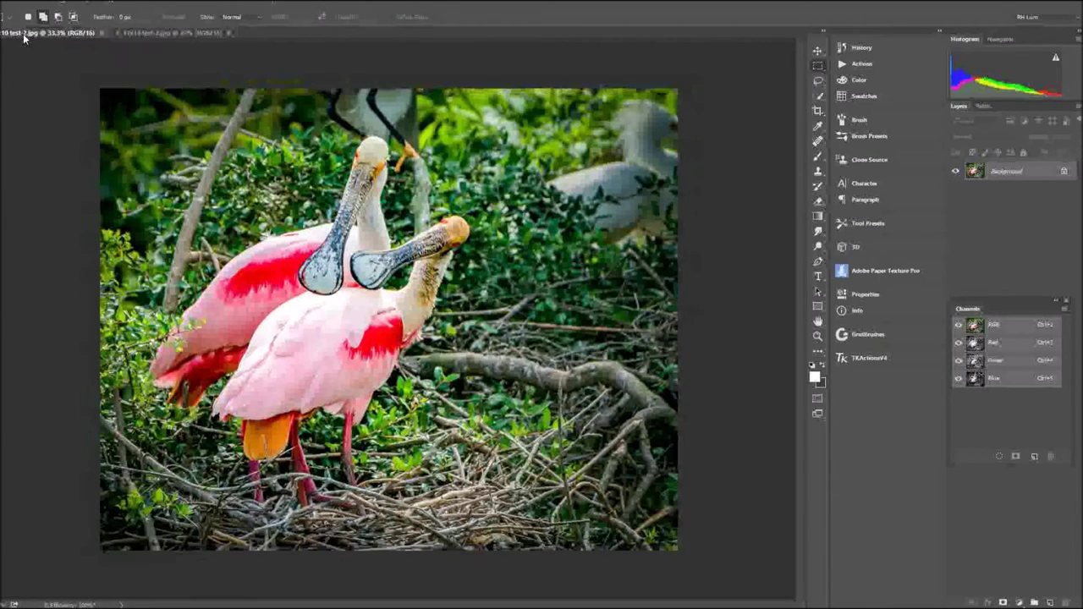
left_click(62, 3)
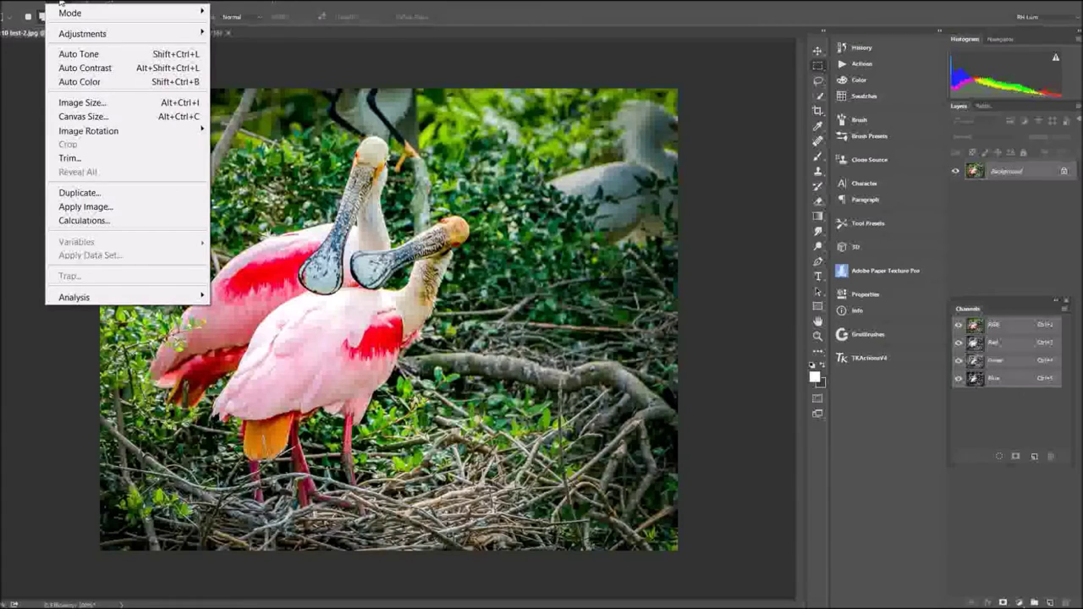
left_click(84, 104)
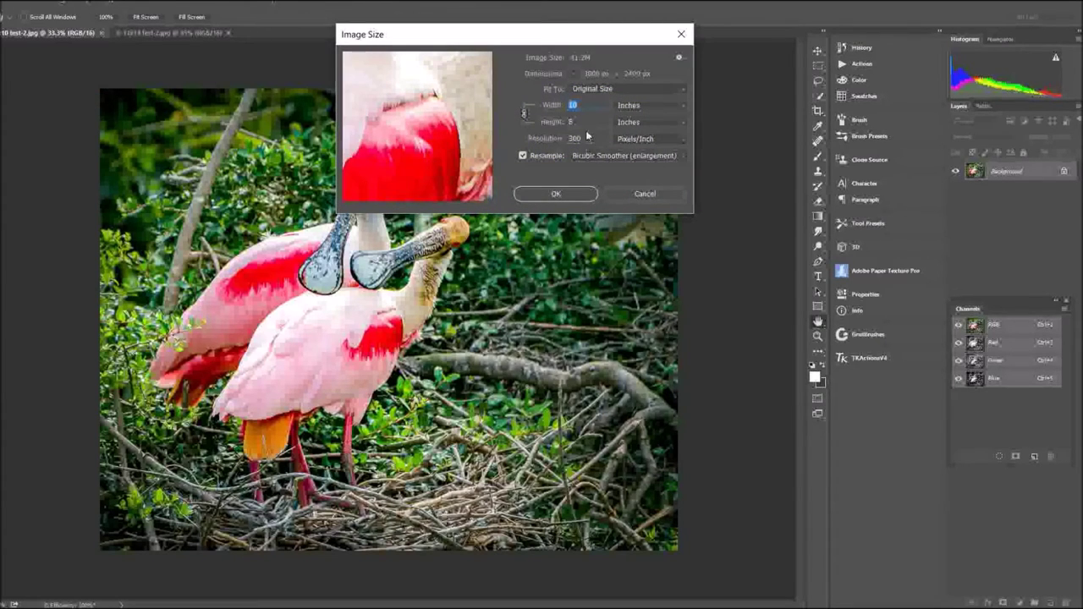
left_click(556, 195)
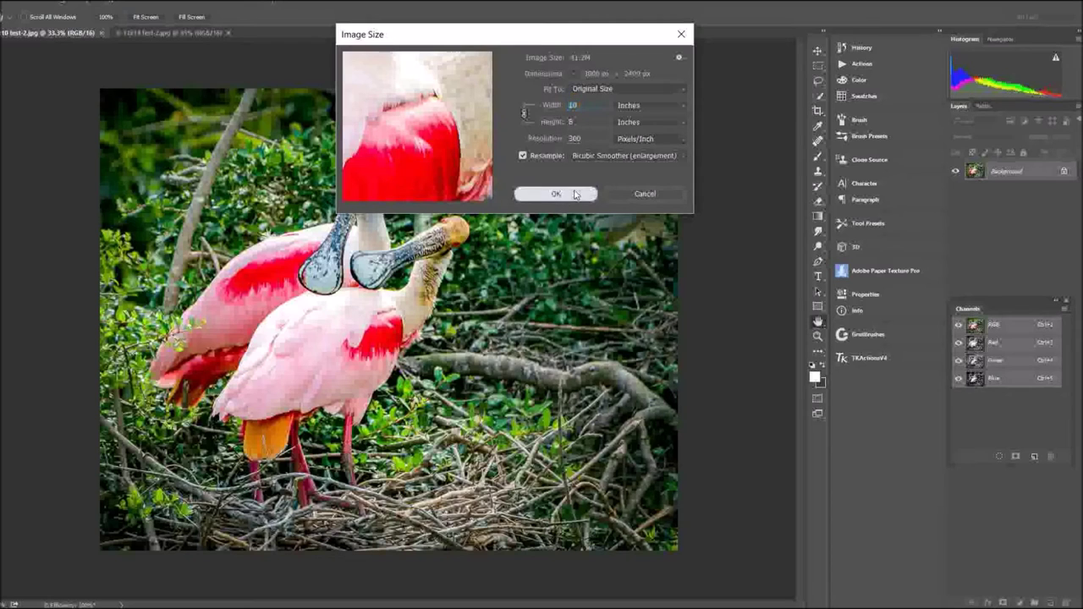
Check the image size of the exported 11x14 test photo.
left_click(154, 35)
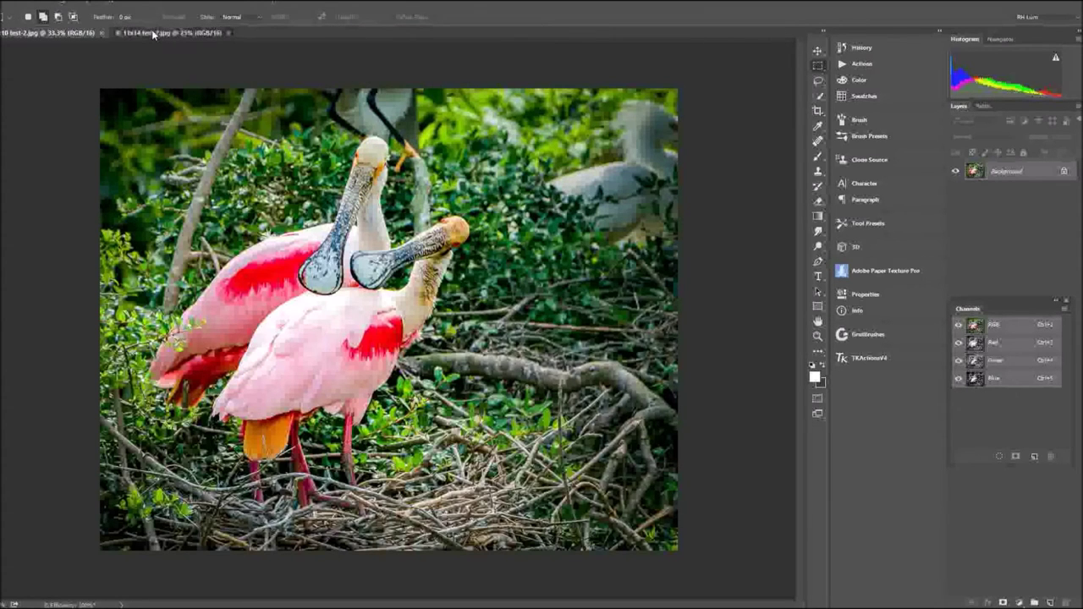
left_click(60, 3)
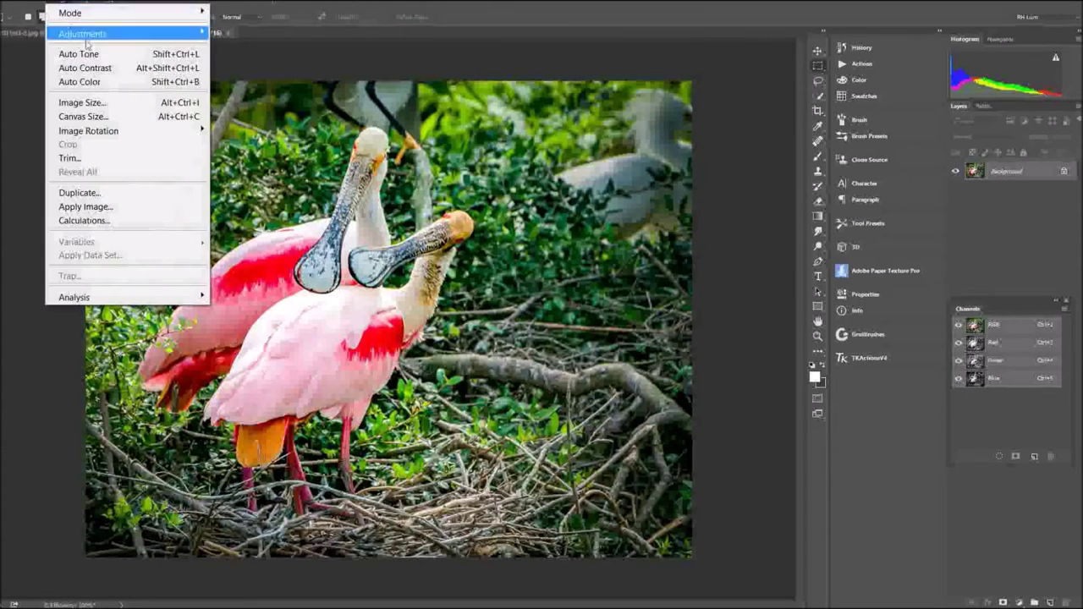
left_click(103, 101)
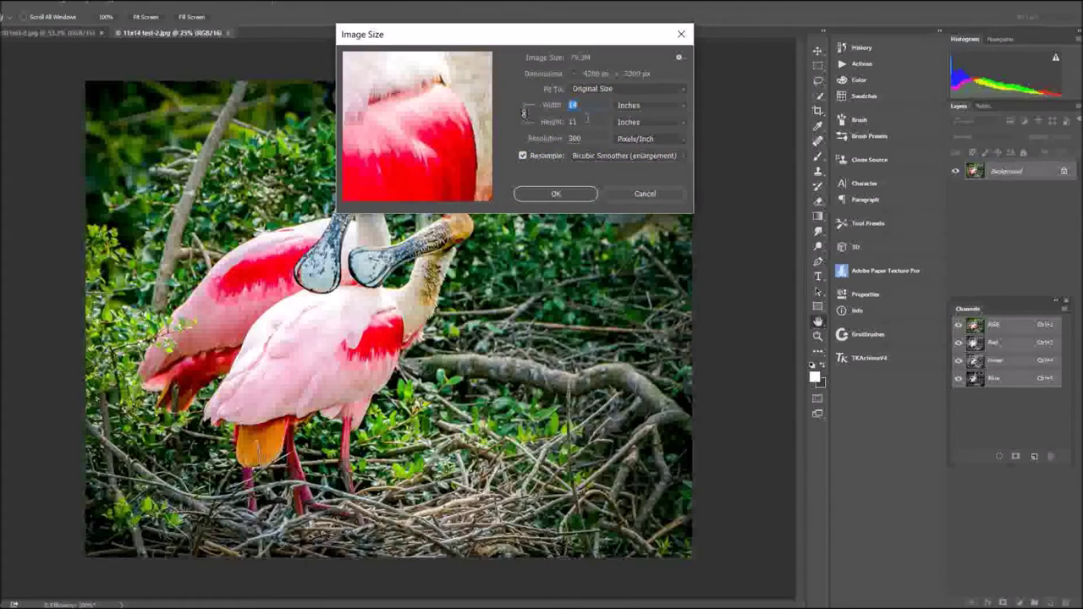
left_click(556, 194)
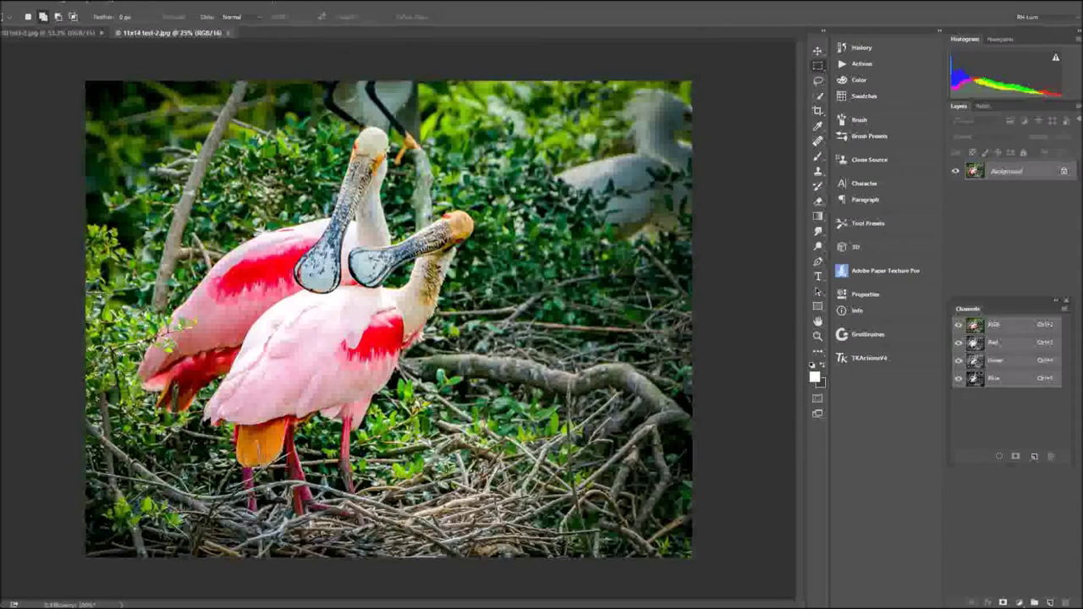
Create a new 14 x 11 inch document at 300 pixels per inch with White background contents.
left_click(57, 32)
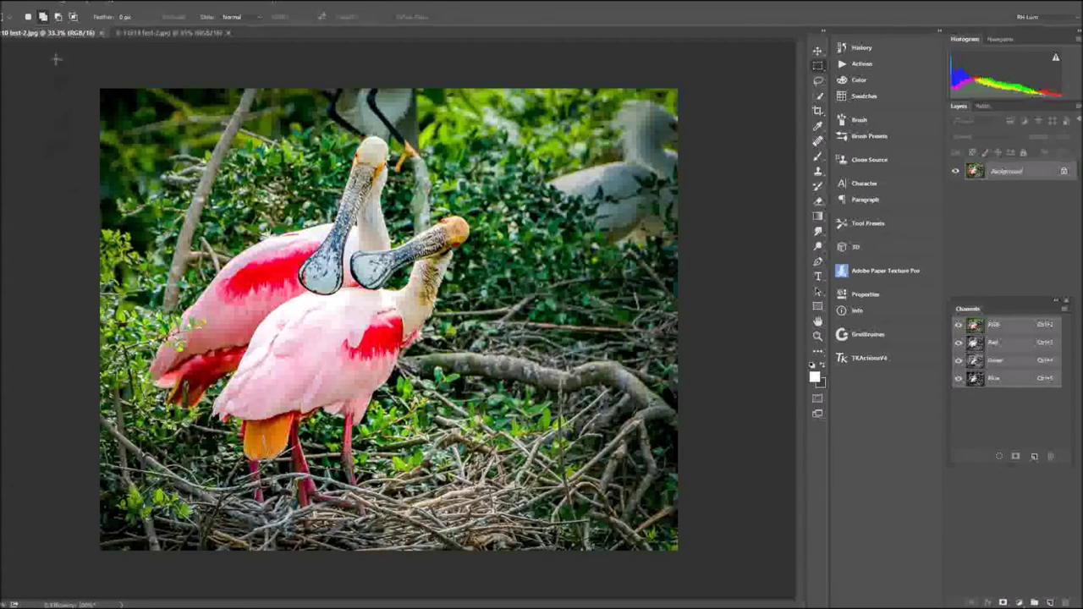
left_click(17, 1)
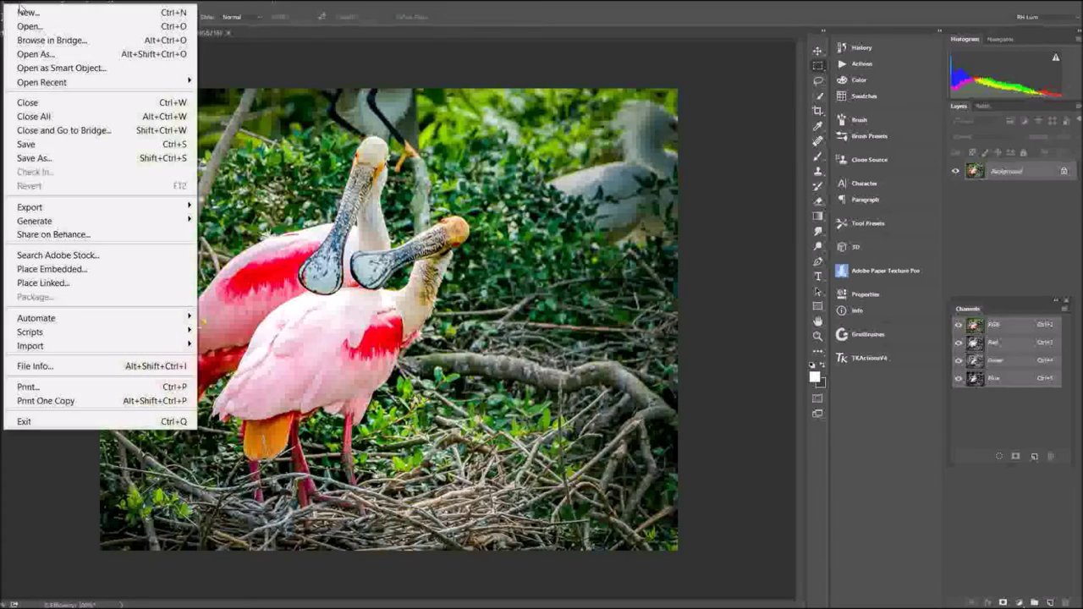
left_click(24, 12)
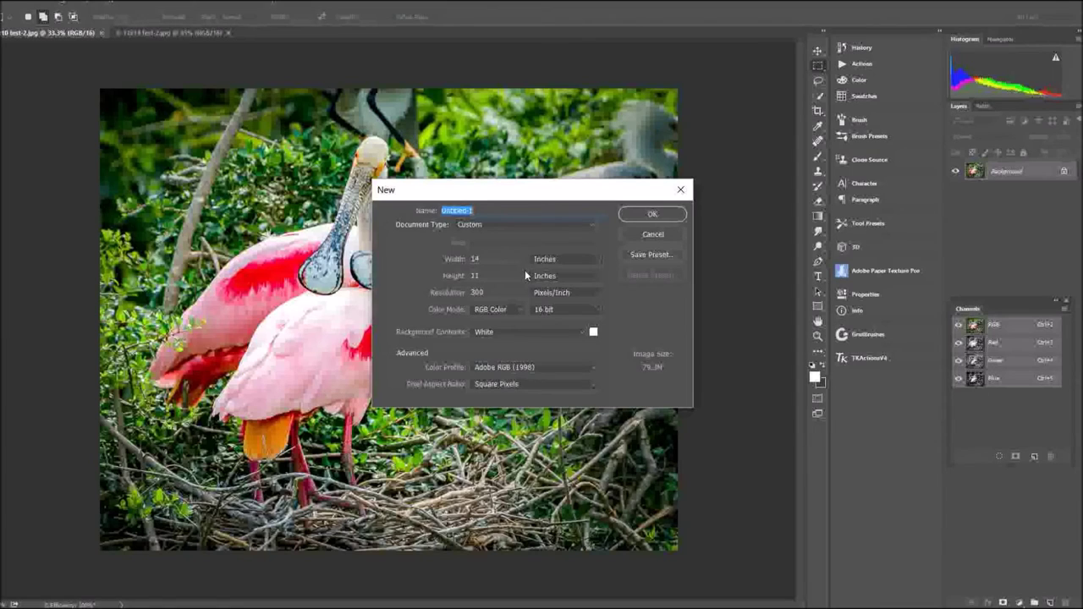
left_click(500, 260)
double_click(475, 259)
left_click(583, 332)
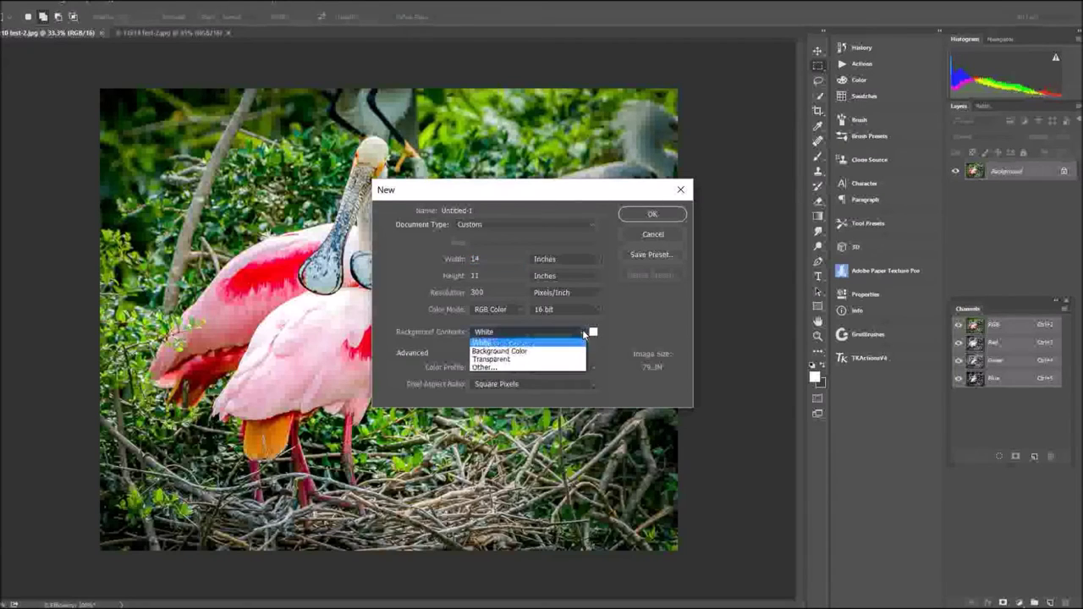
left_click(489, 343)
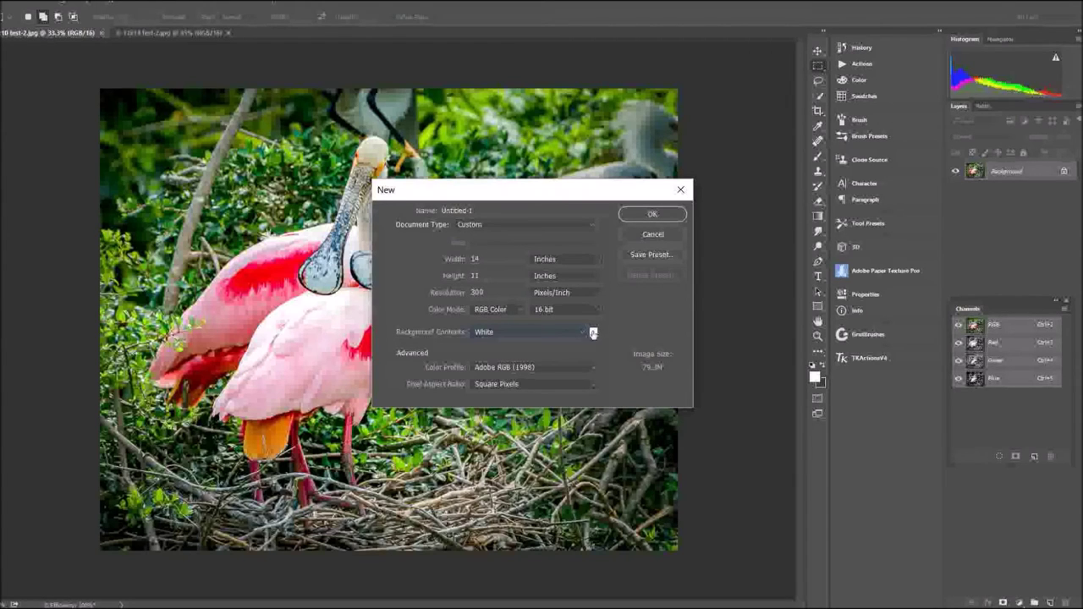
left_click(637, 216)
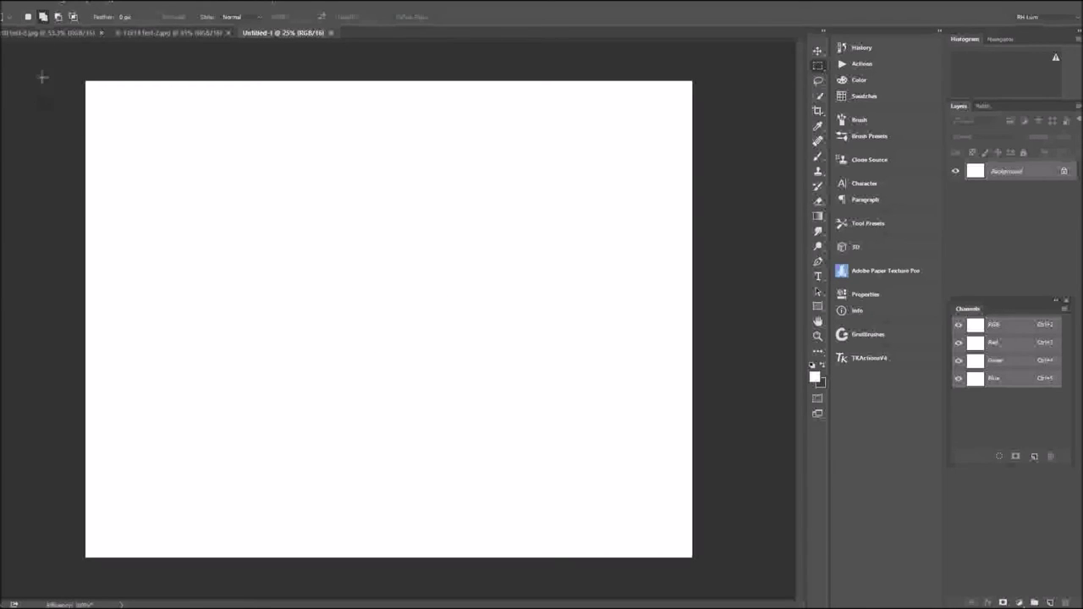
Copy the 8x10 test photo onto the blank white 14 x 11 inch document as a new layer.
left_click(8, 35)
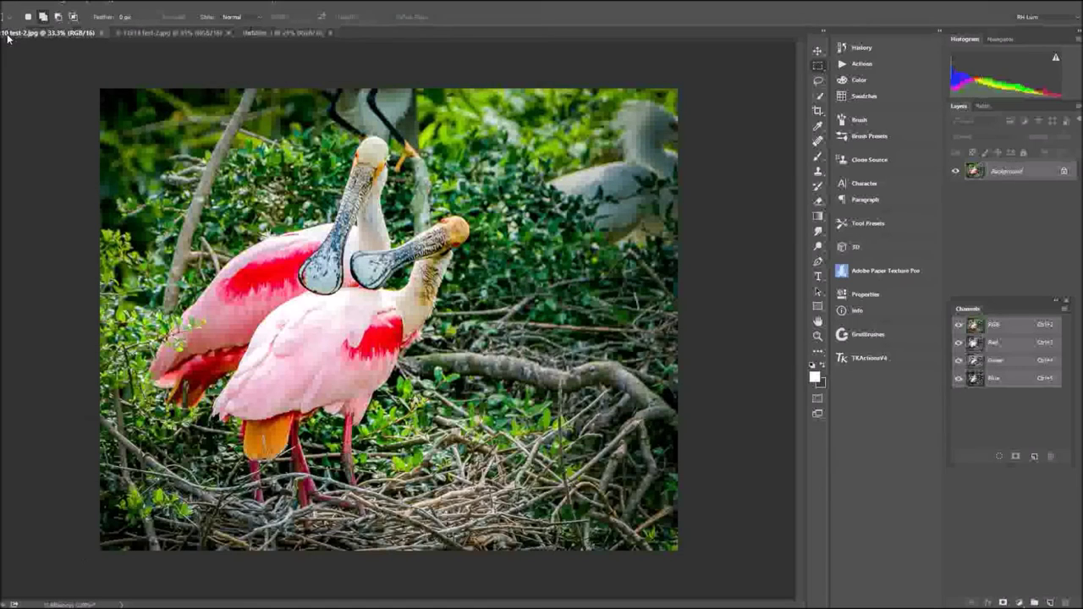
left_click(153, 34)
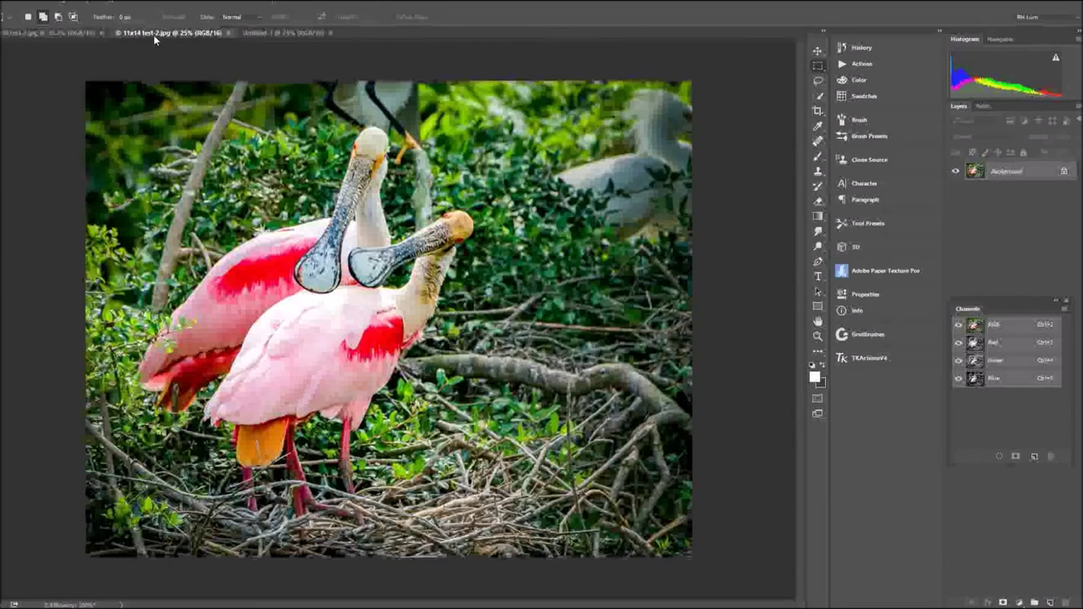
left_click(69, 34)
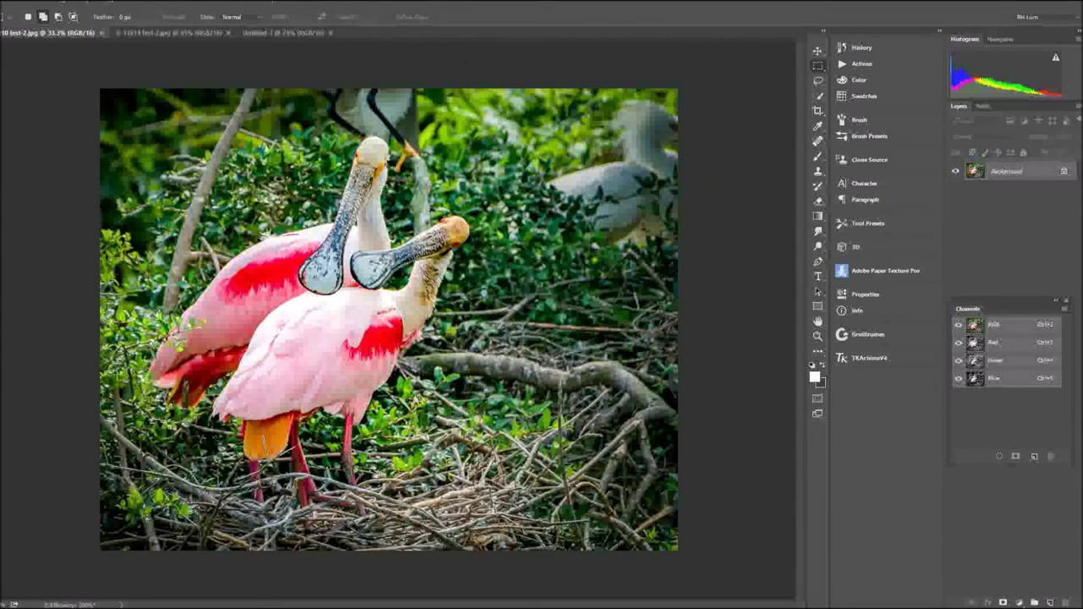
left_click(818, 51)
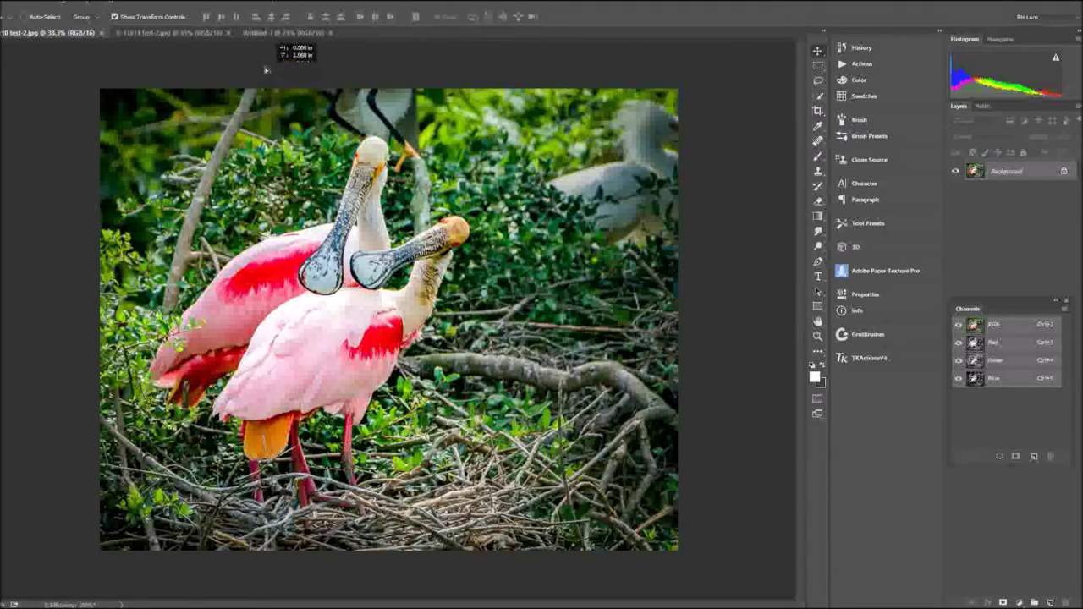
left_click(263, 34)
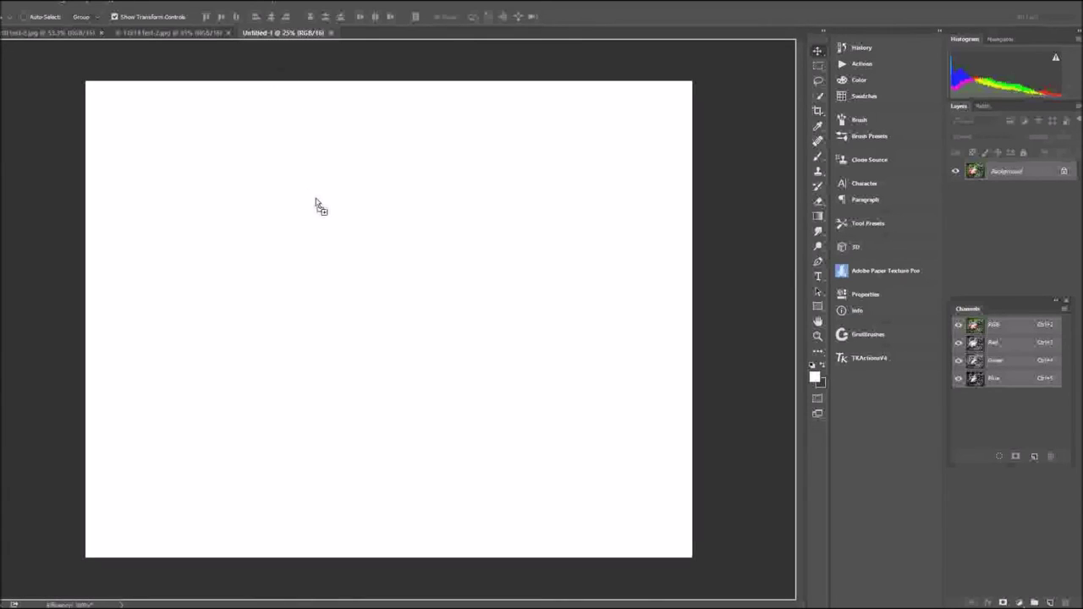
key("ctrl+v")
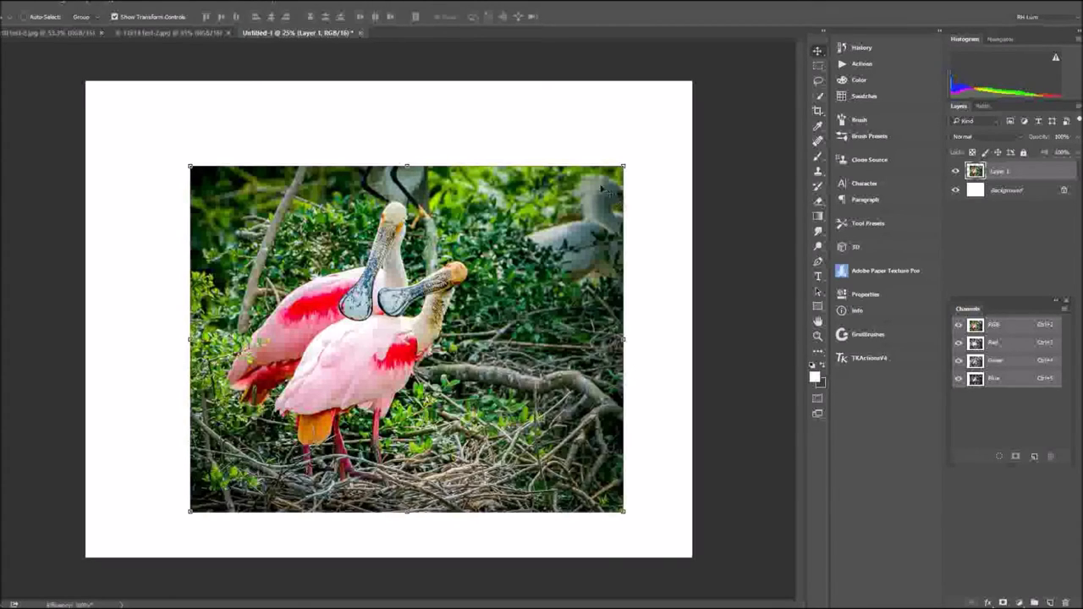
key("Return")
Center the photo layer horizontally and vertically on the white canvas, leaving an even border around it.
left_click_drag(514, 320, 509, 295)
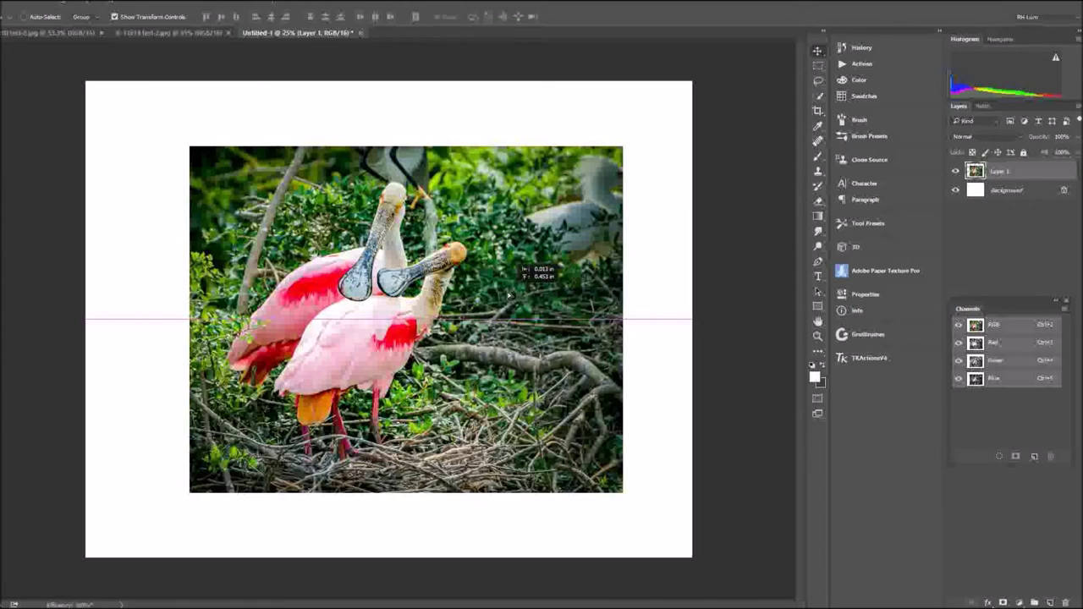
left_click_drag(509, 296, 489, 295)
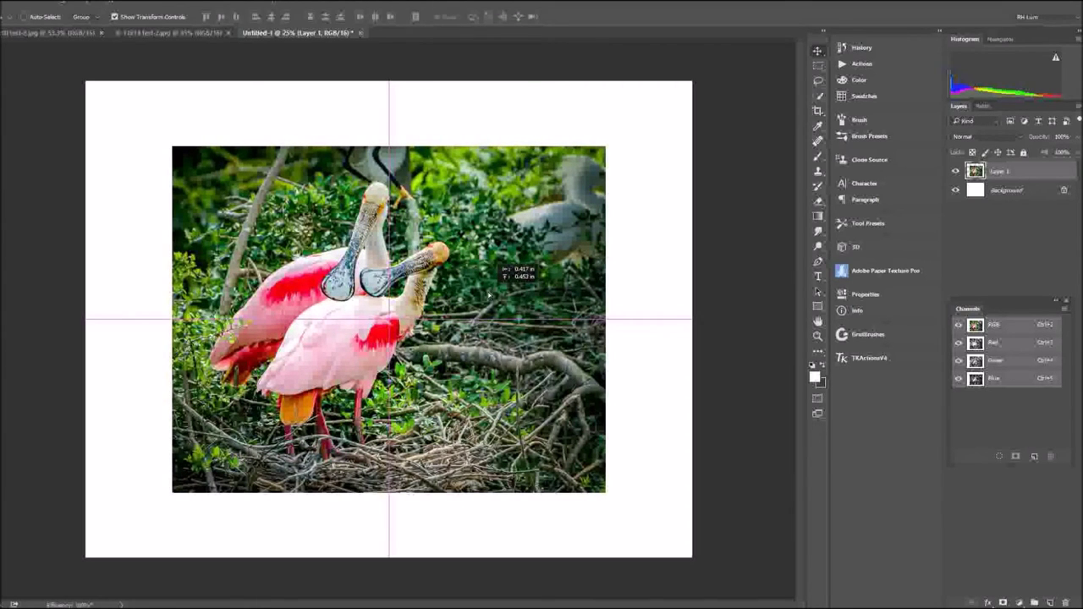
left_click_drag(488, 296, 489, 296)
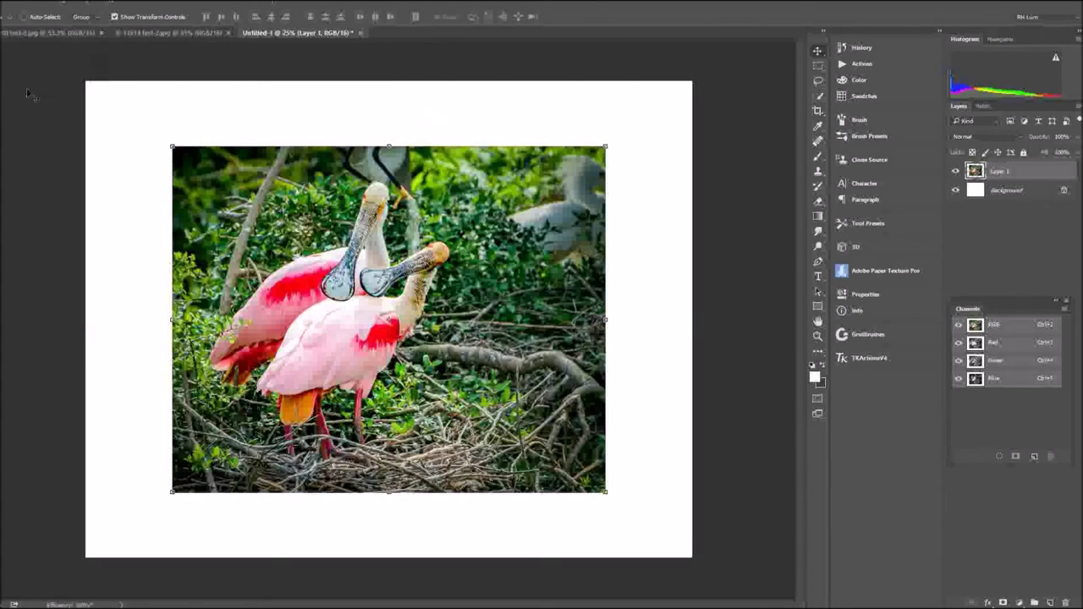
Save the bordered photo as a JPEG named 8x10 spoonbill with Maximum quality 12 and Baseline ("Standard") format.
left_click(17, 3)
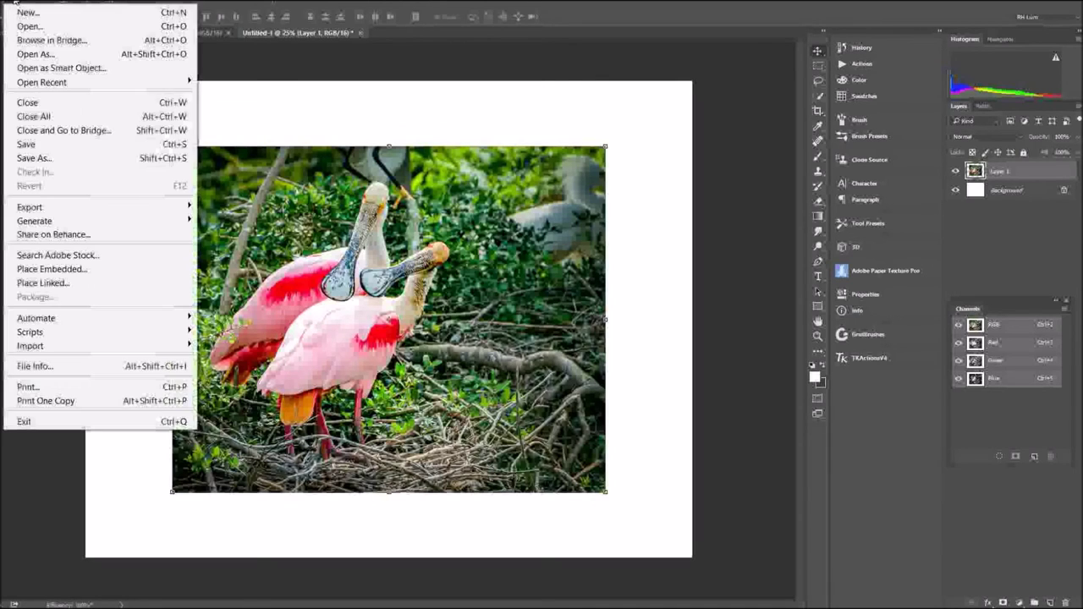
left_click(43, 159)
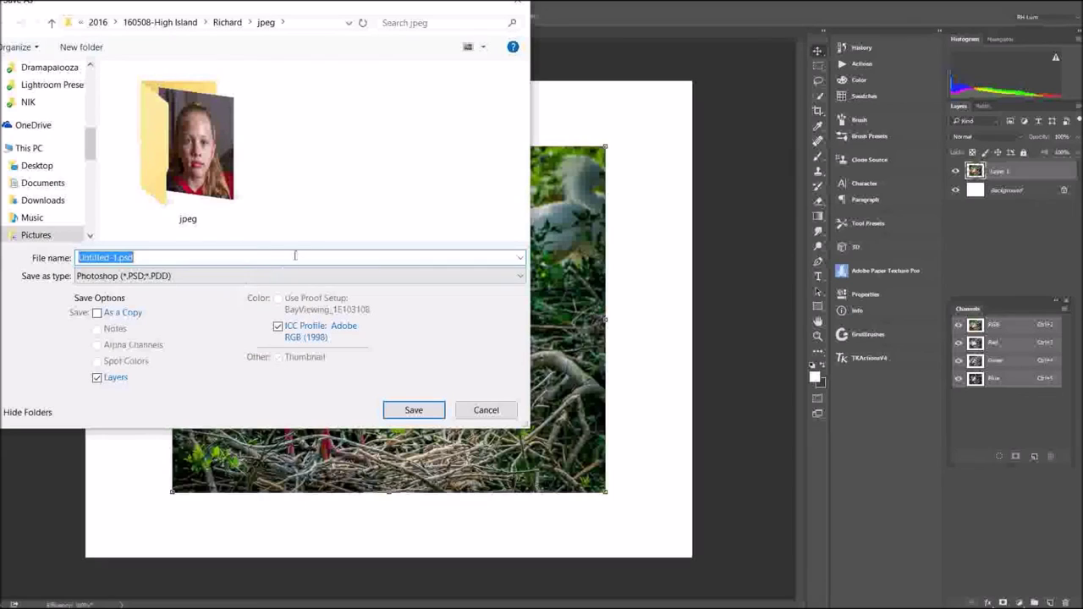
left_click(188, 285)
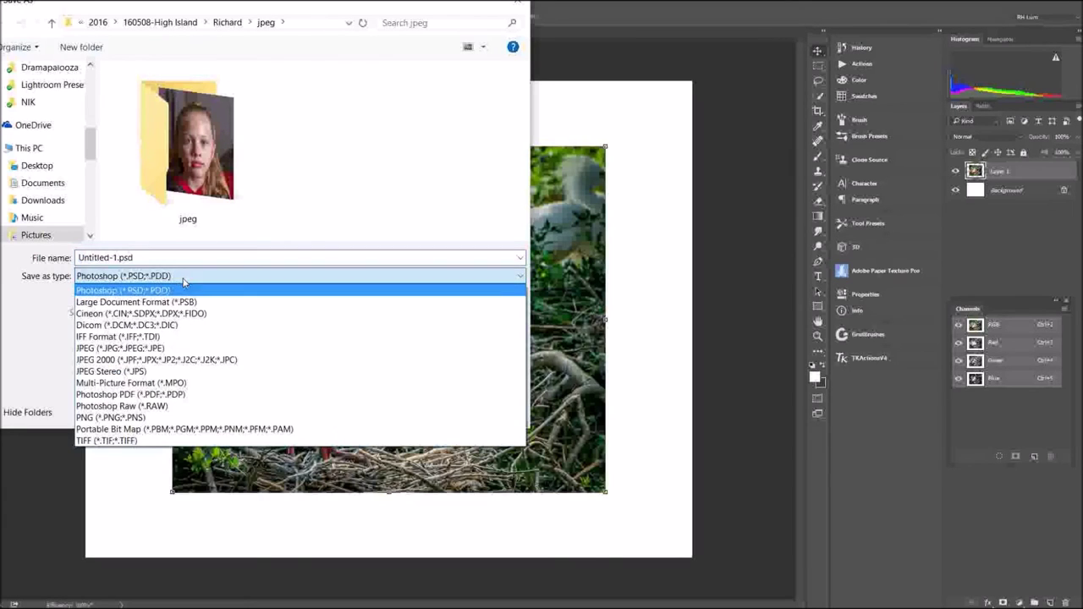
left_click(85, 348)
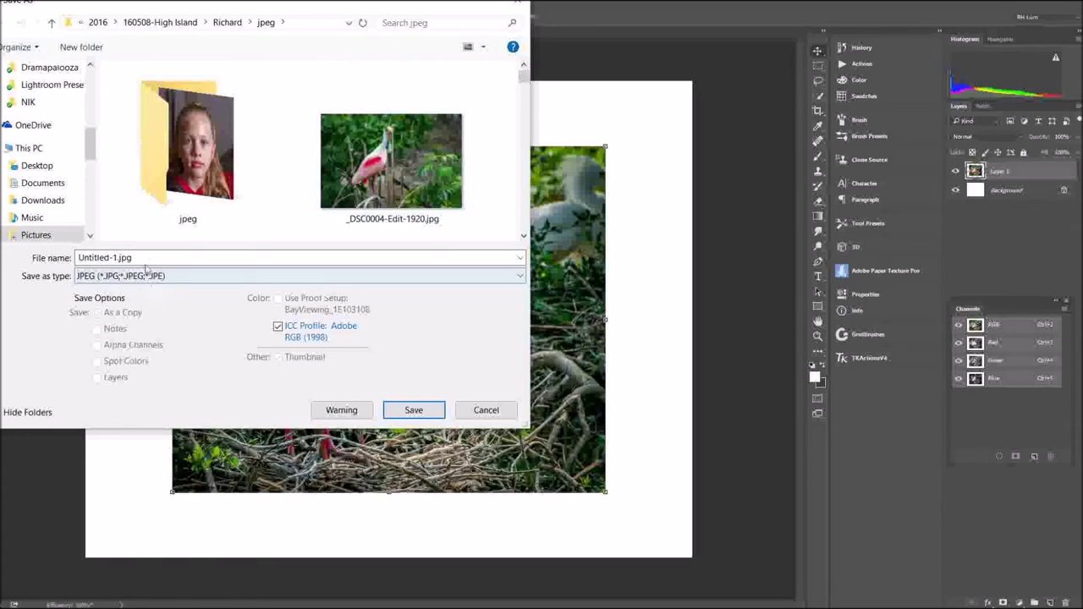
double_click(117, 258)
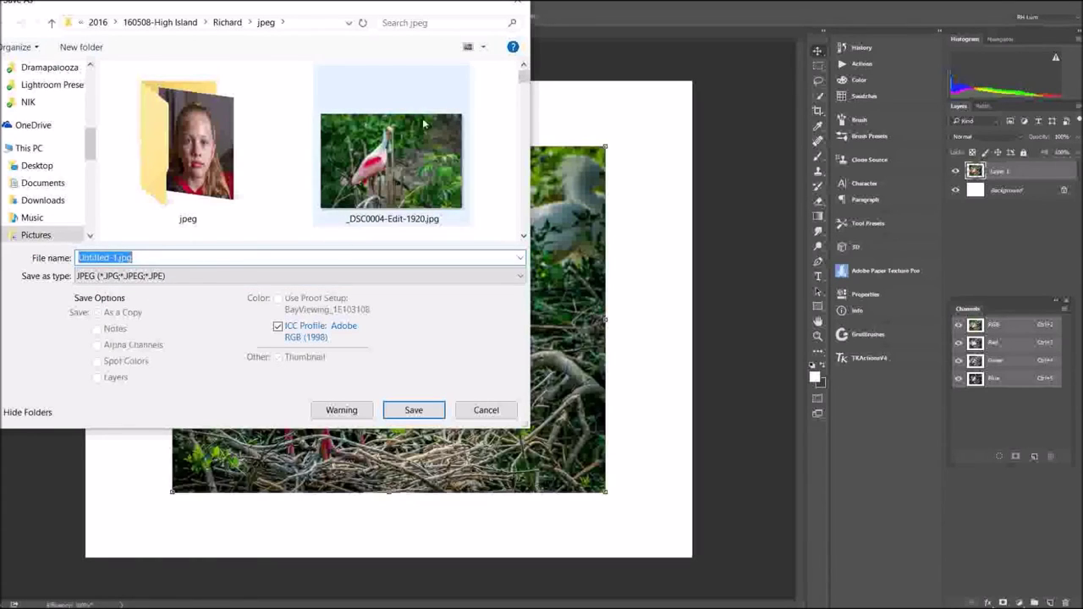
left_click(116, 260)
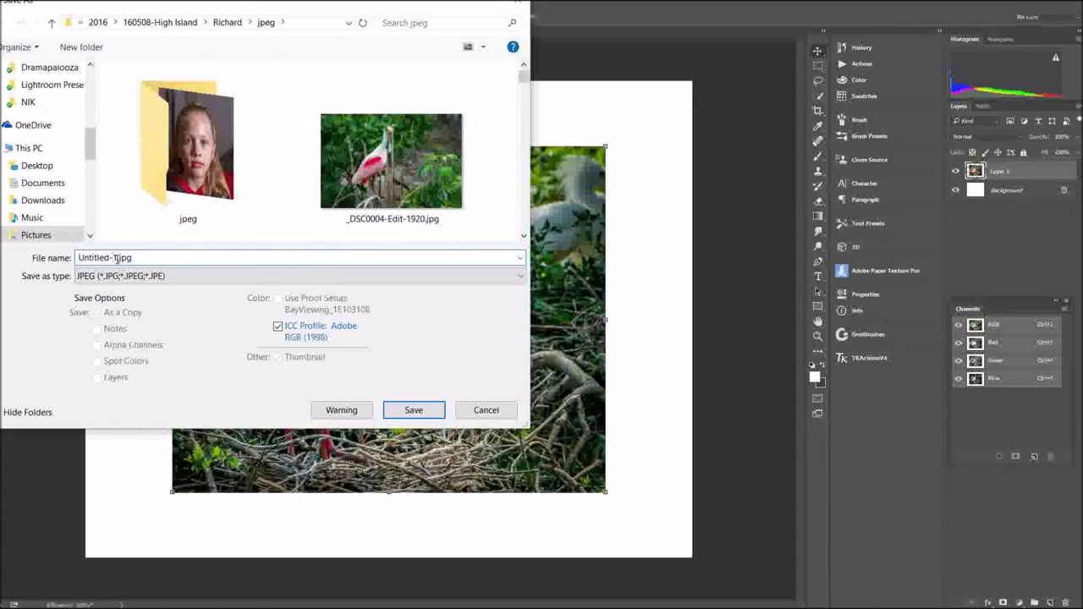
left_click_drag(117, 258, 76, 258)
key("BackSpace")
type("8x10 spoonbill")
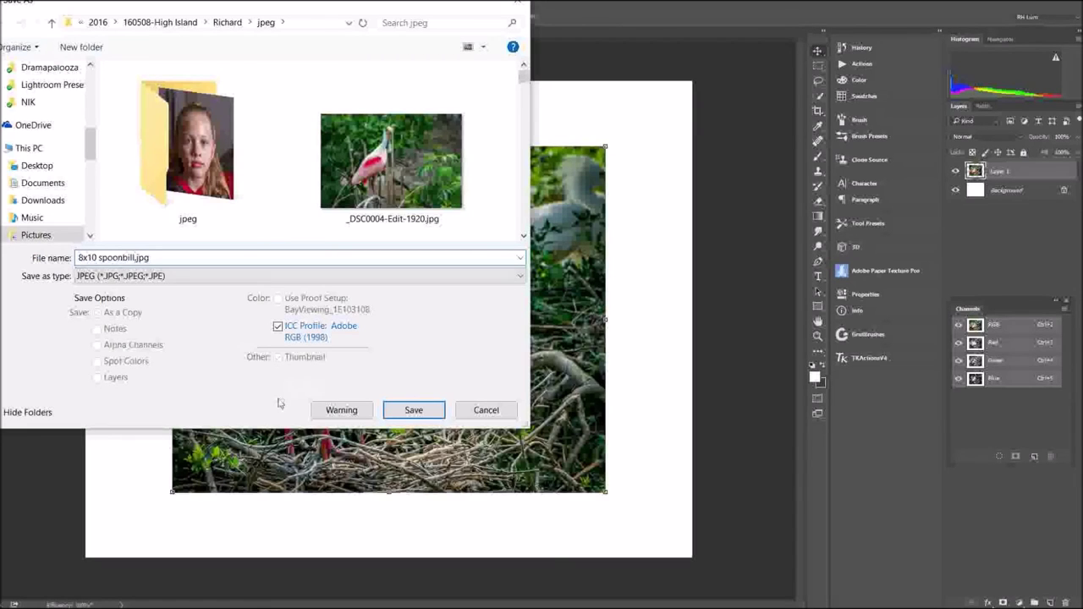
left_click(414, 411)
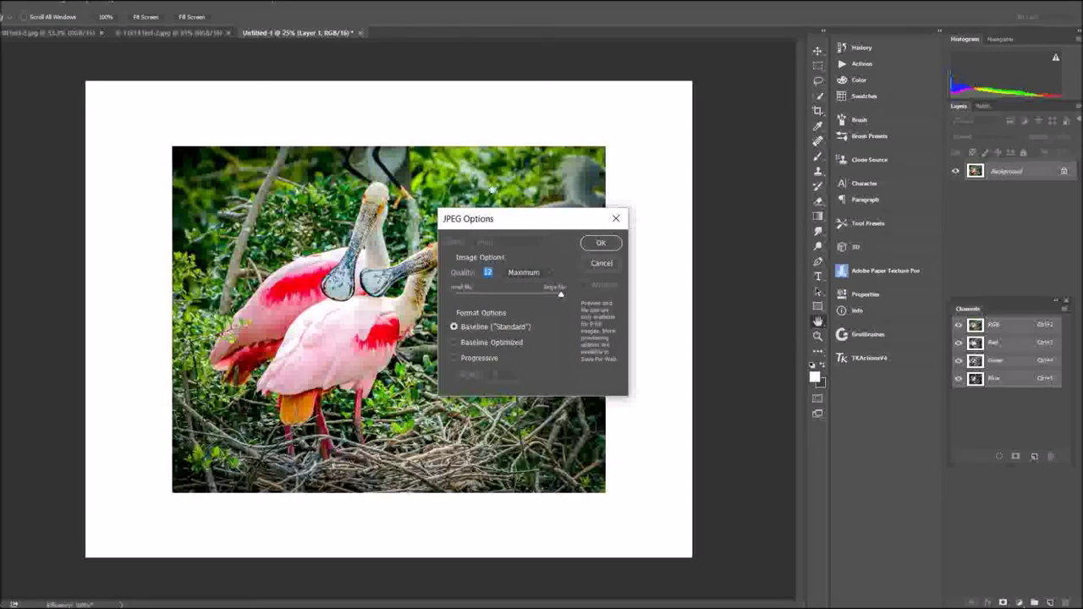
left_click(603, 245)
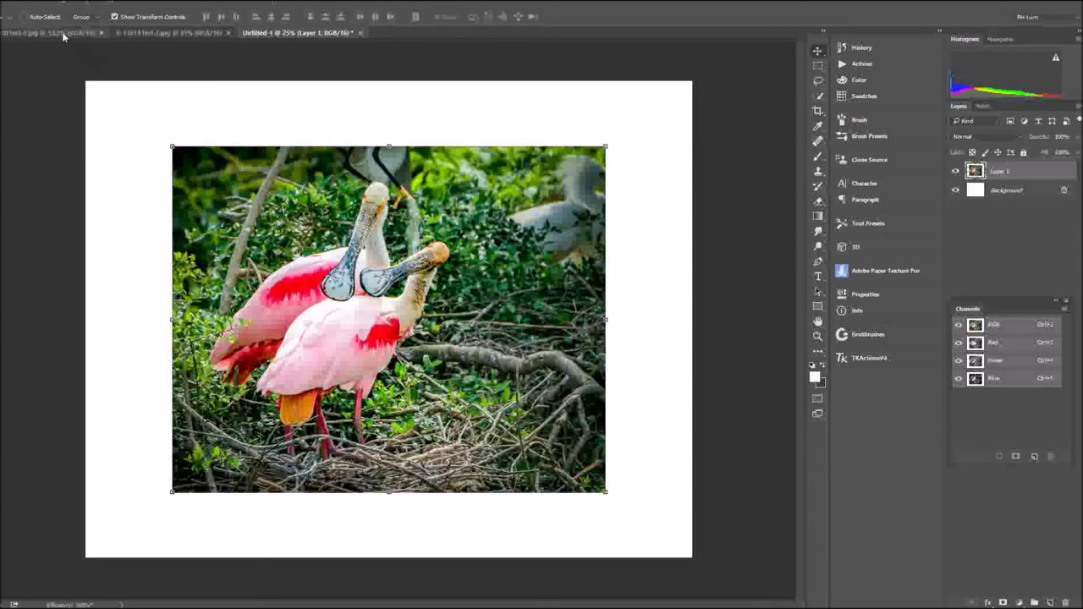
Close the untitled bordered document without saving its changes.
left_click(17, 4)
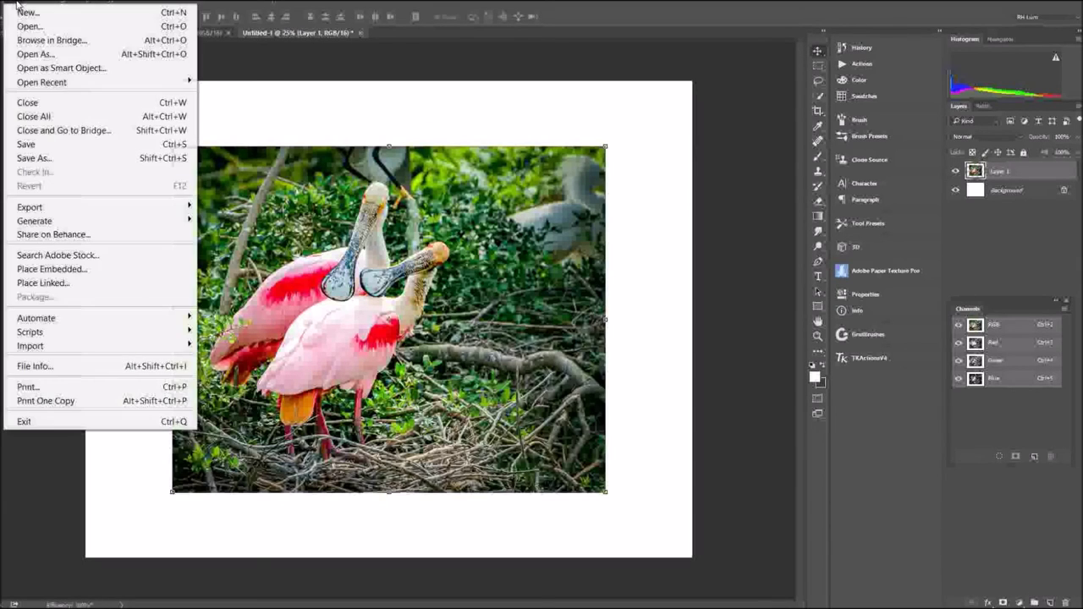
left_click(34, 100)
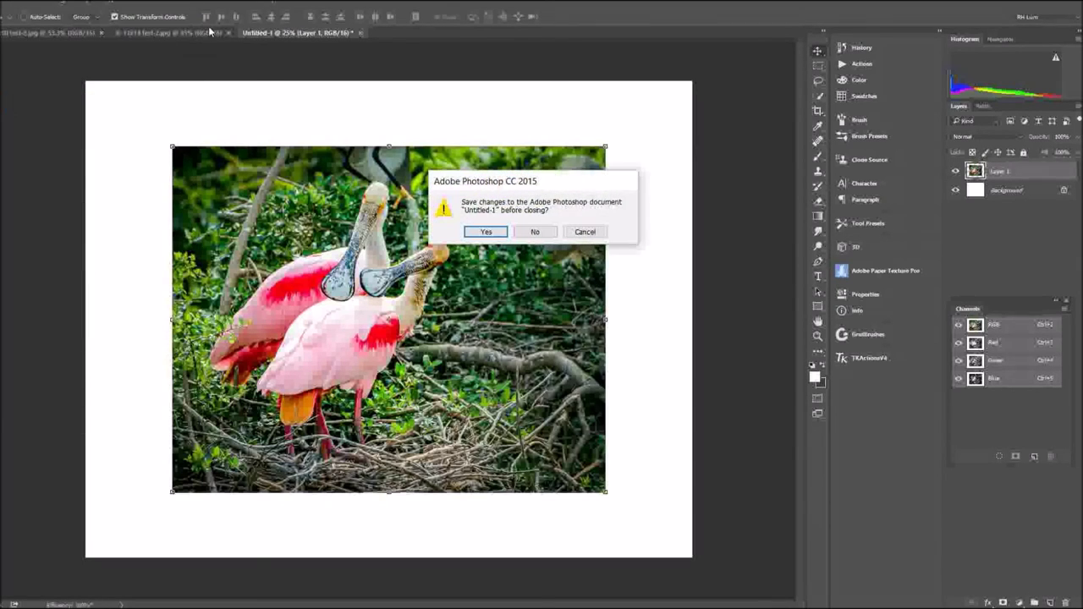
left_click(535, 232)
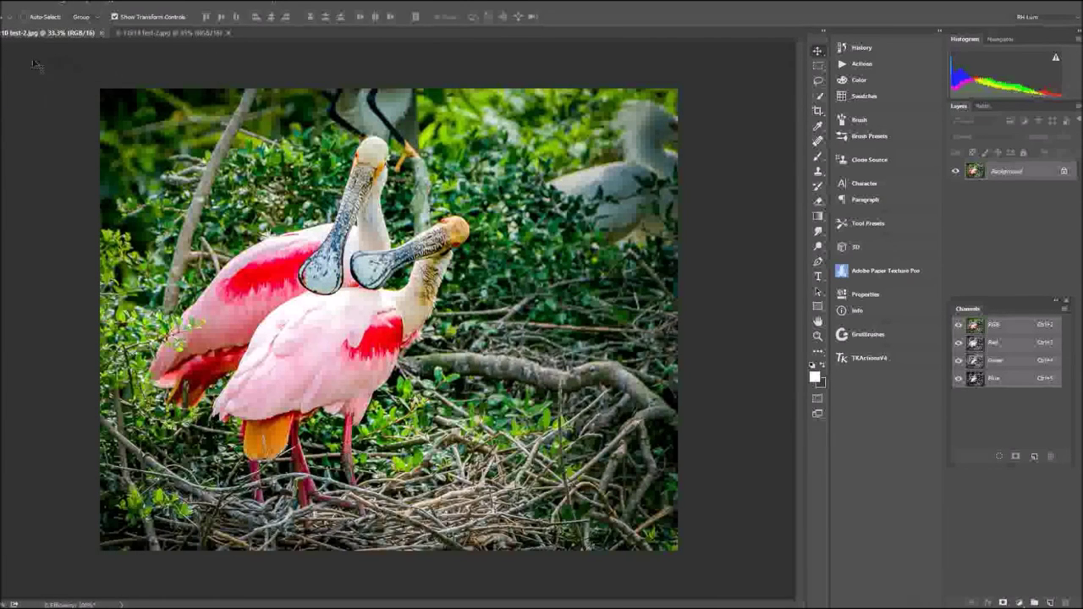
Create a new white document at 300 pixels per inch, slightly larger than the 11x14 test photo in width and height.
left_click(134, 34)
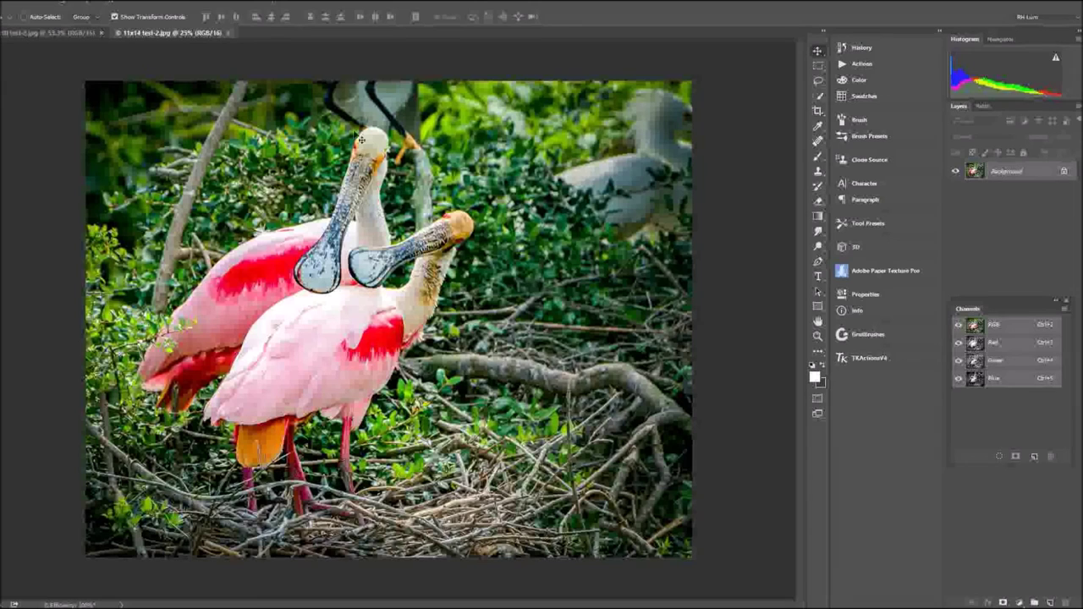
left_click(14, 3)
left_click(13, 2)
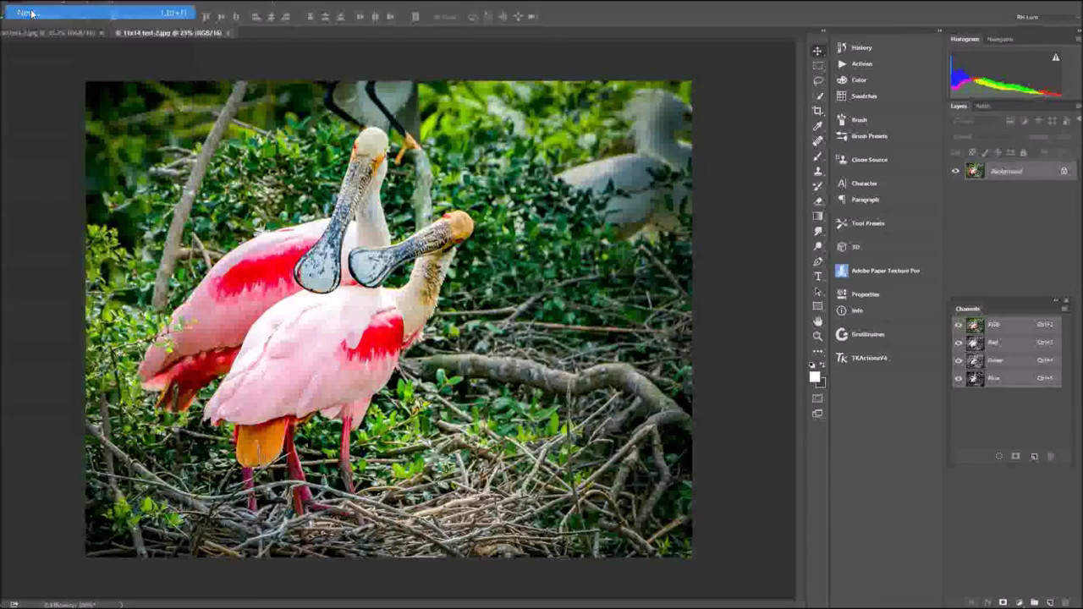
key("ctrl+n")
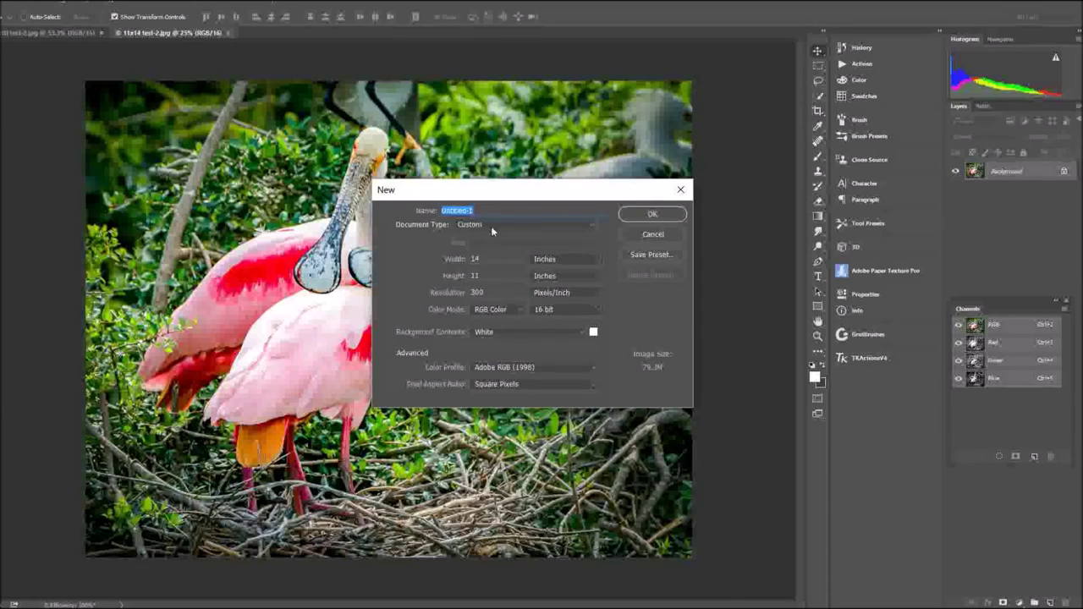
left_click(478, 268)
type("1")
key("Tab")
type("11")
left_click(634, 216)
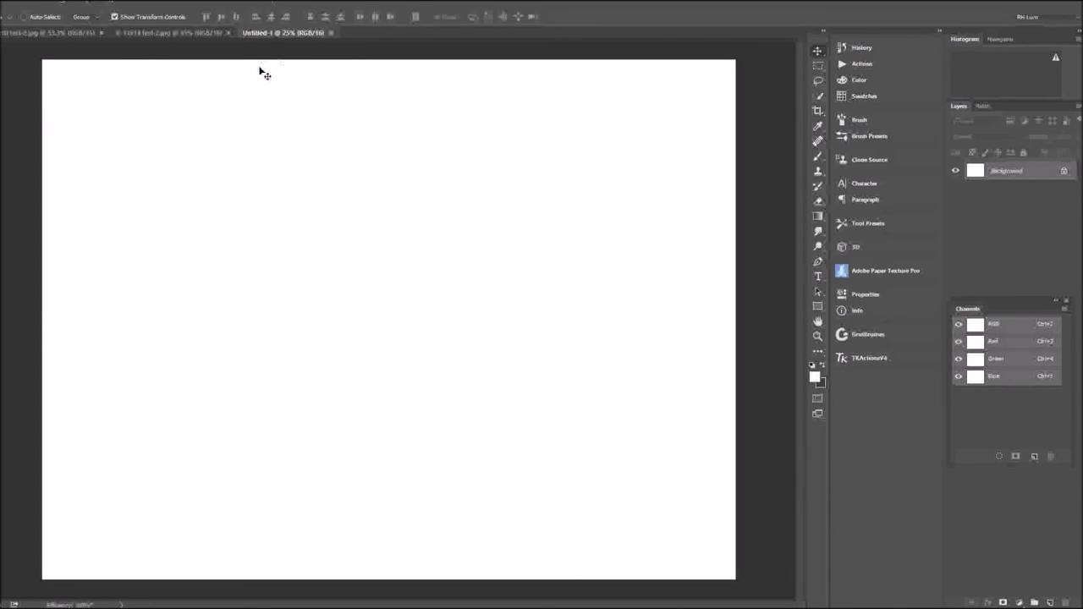
Copy the 11x14 test photo onto the new white canvas and center it with a border on all sides.
left_click(132, 36)
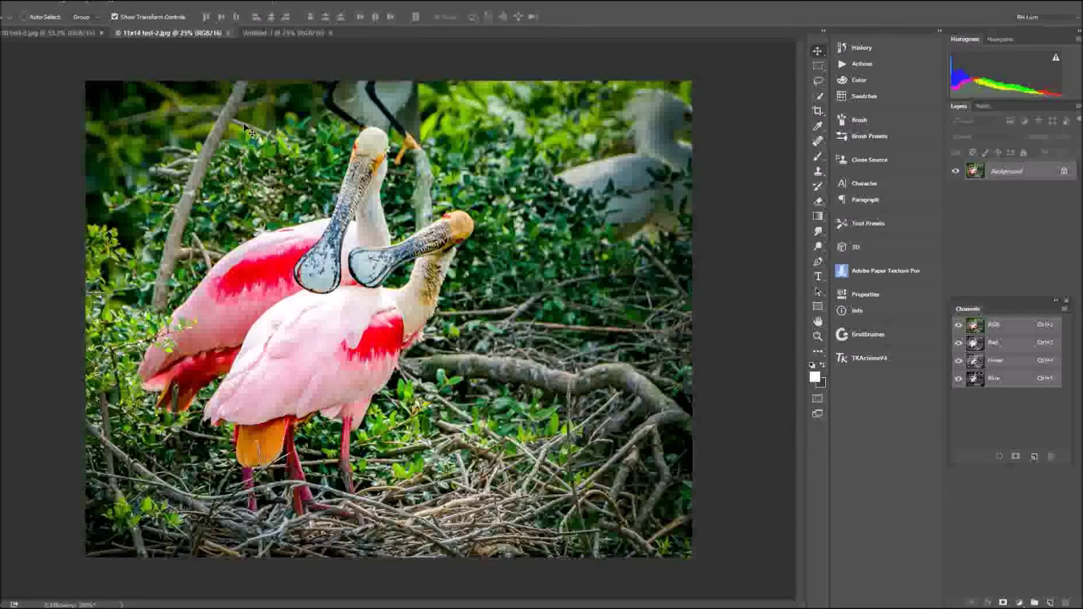
left_click(263, 32)
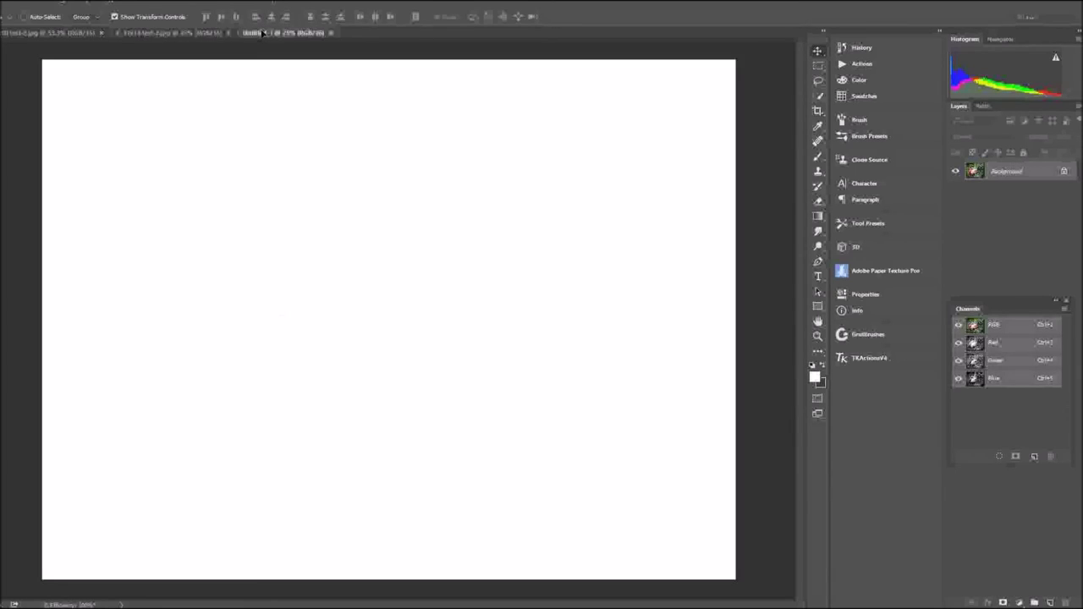
left_click_drag(263, 32, 343, 228)
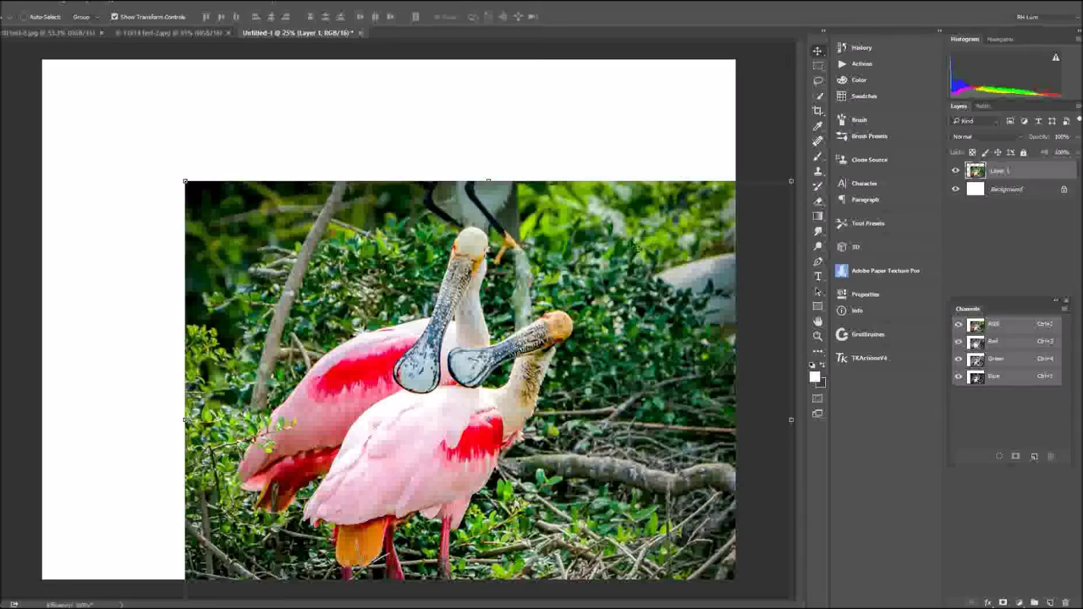
left_click_drag(575, 266, 498, 179)
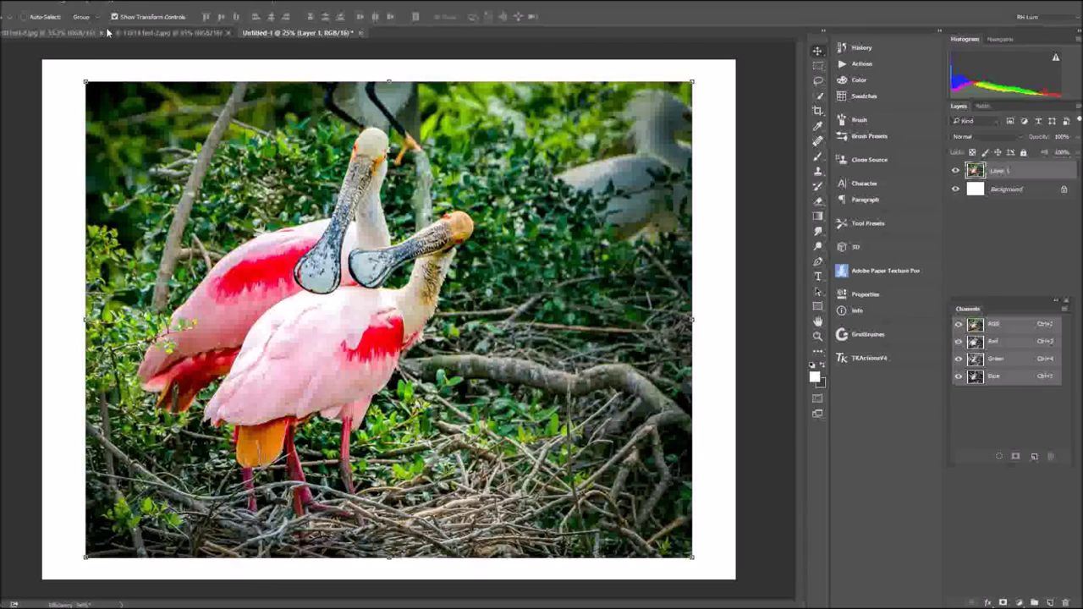
Flatten the bordered 11x14 image and set JPEG as the file format for saving it.
left_click(88, 4)
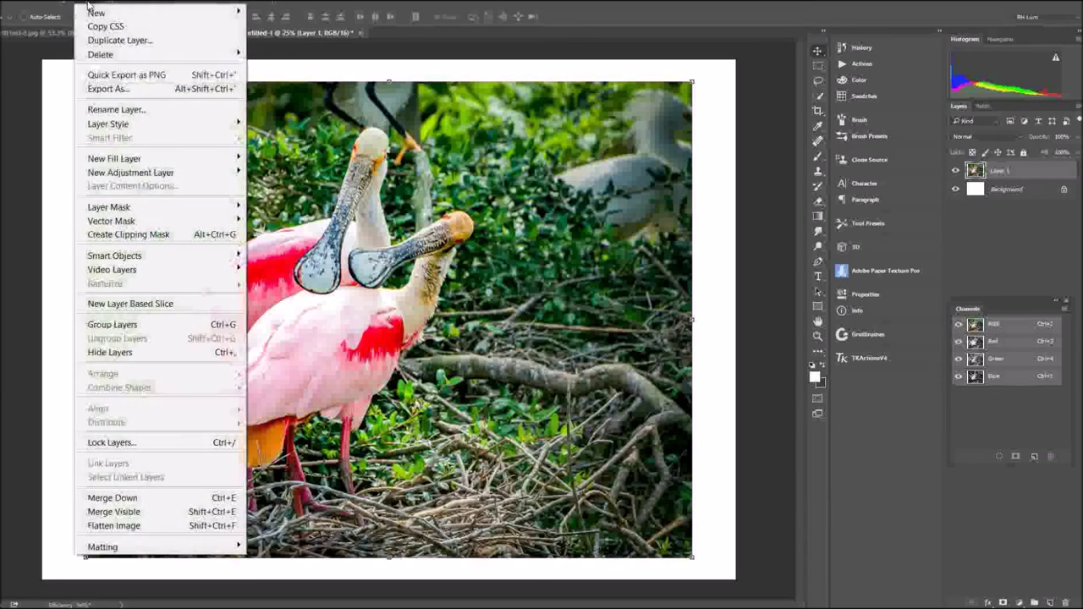
left_click(171, 526)
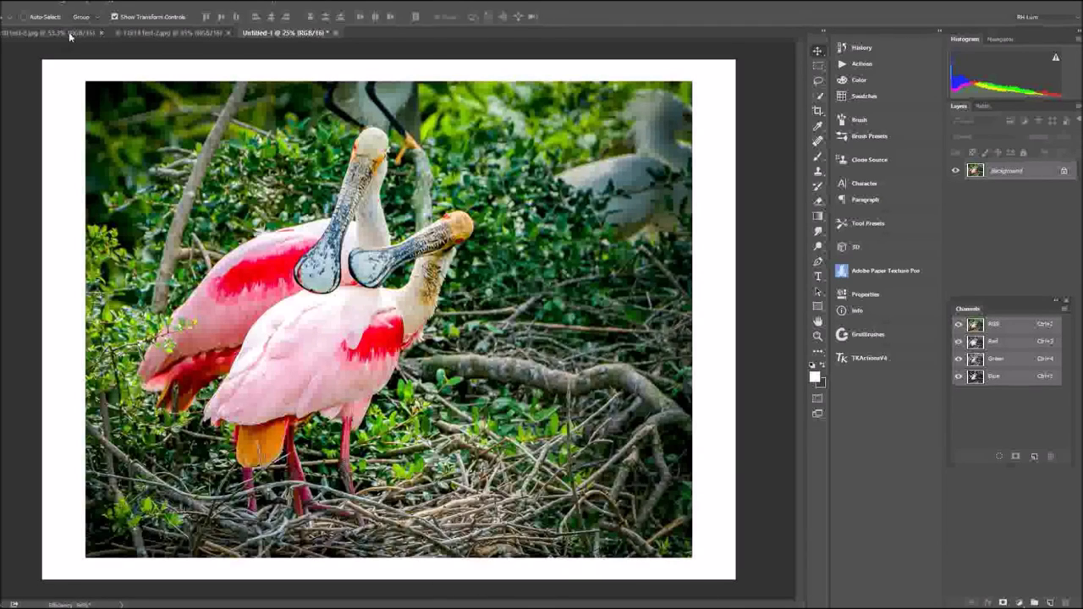
left_click(12, 2)
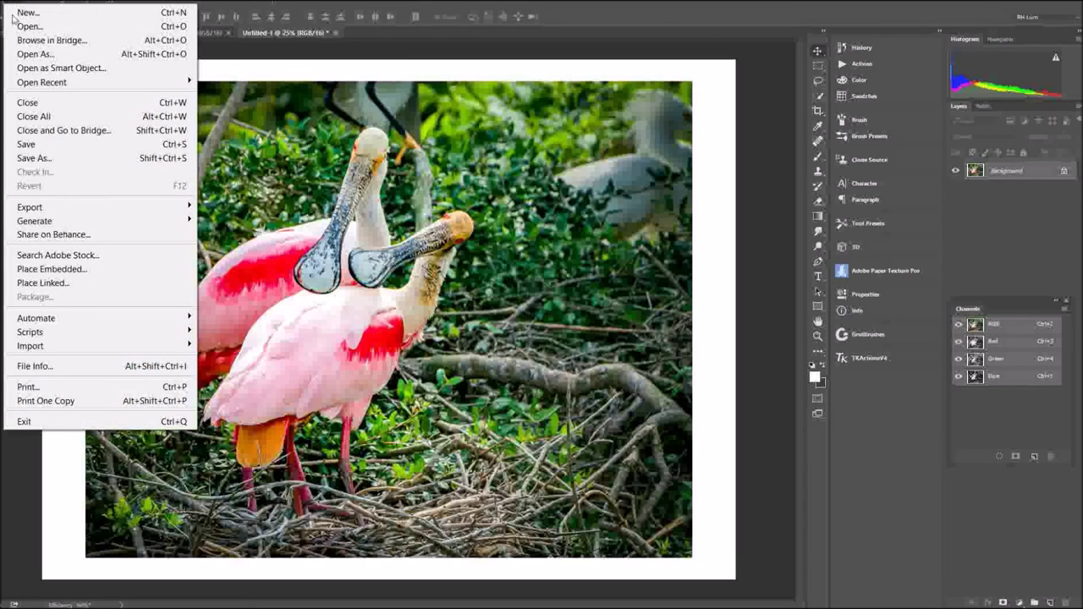
left_click(49, 160)
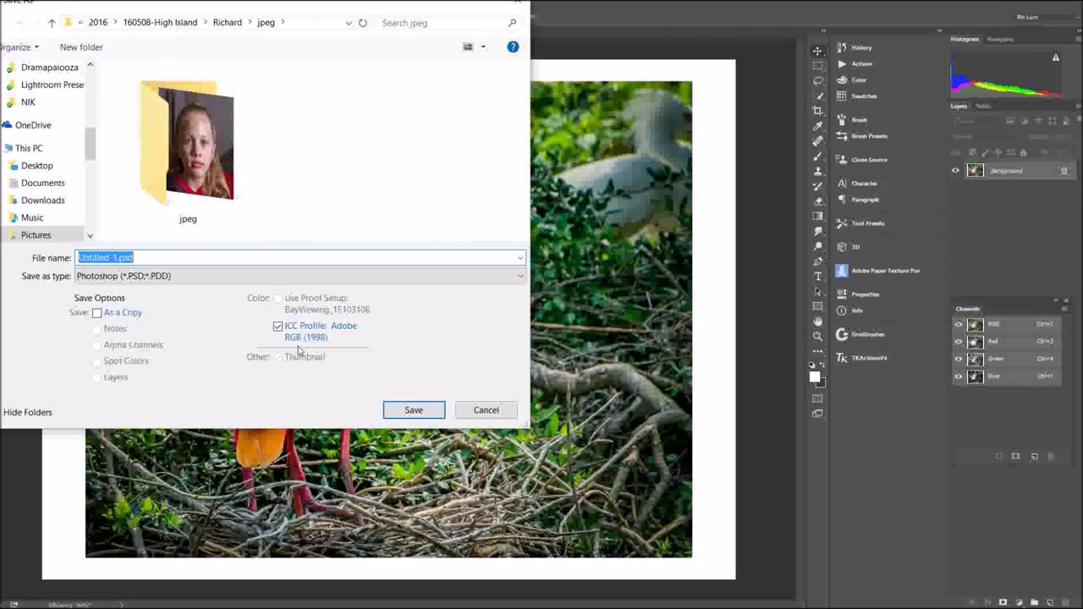
left_click(155, 279)
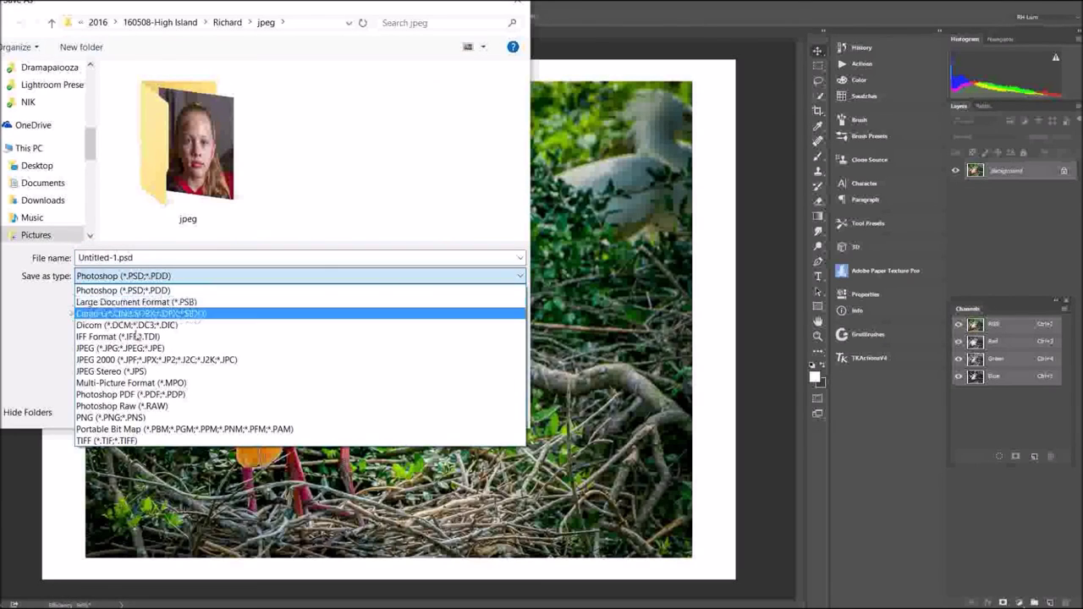
left_click(123, 348)
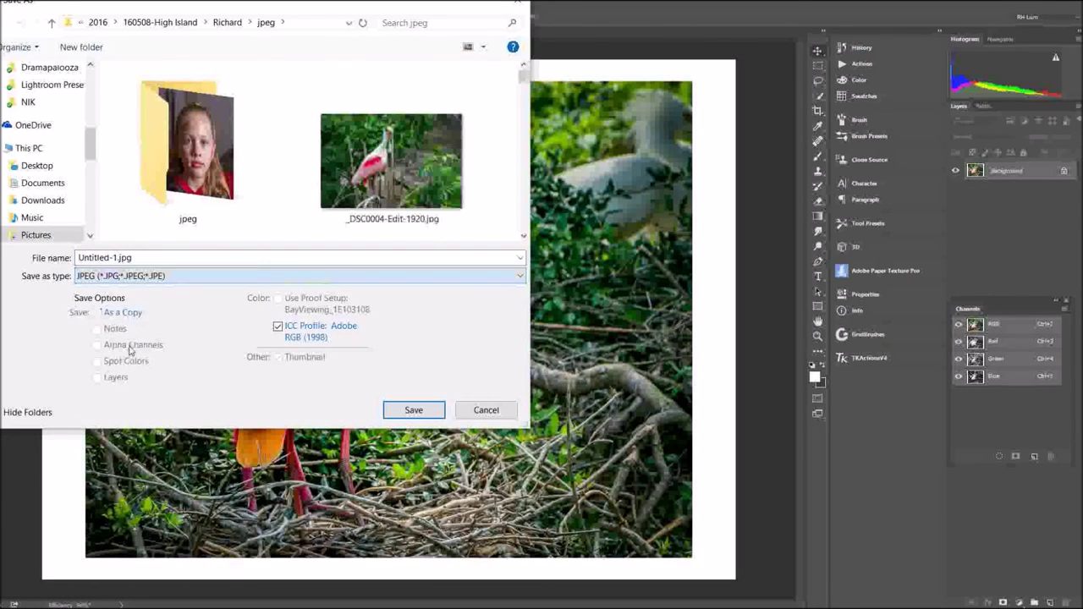
Name the JPEG 11x14 spoonbill and save it with Maximum quality 12 and Baseline ("Standard") format.
left_click(123, 257)
left_click_drag(120, 257, 79, 257)
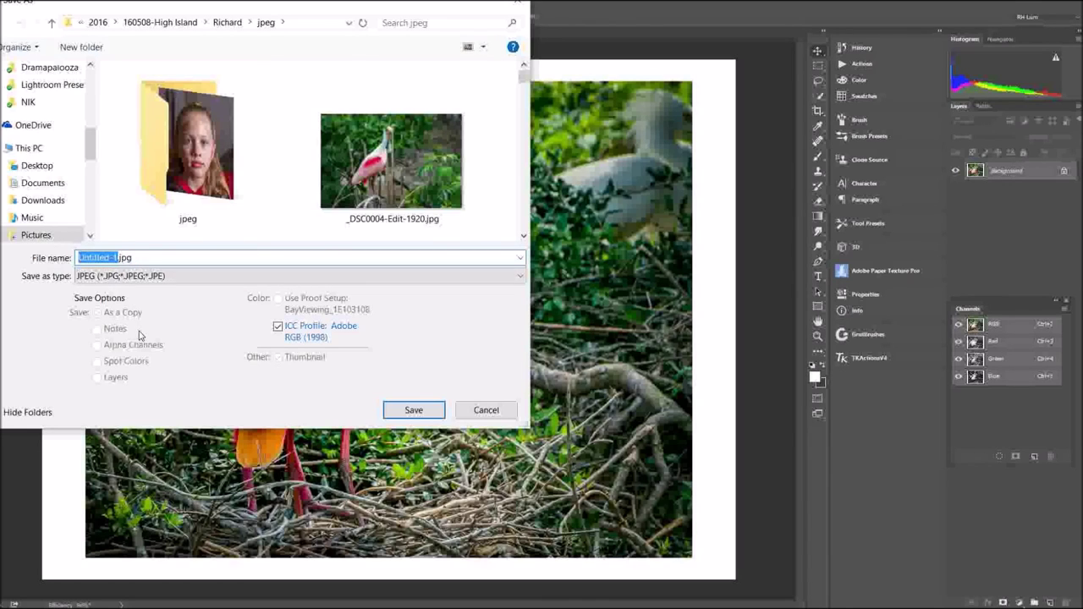
type("1")
type("1x")
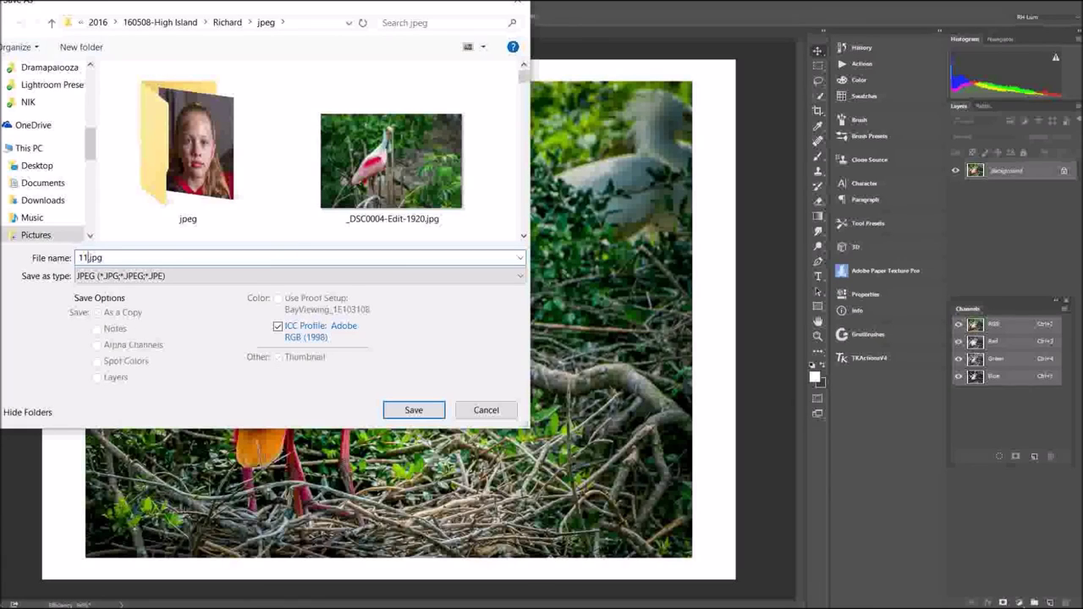
type("14 spoonbill")
left_click(414, 410)
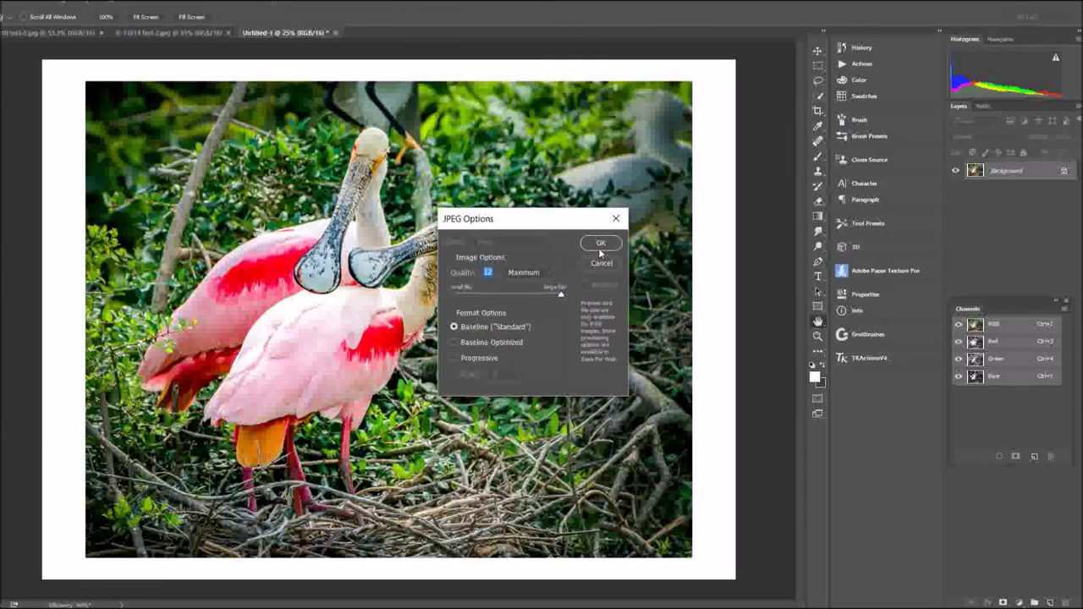
left_click(599, 245)
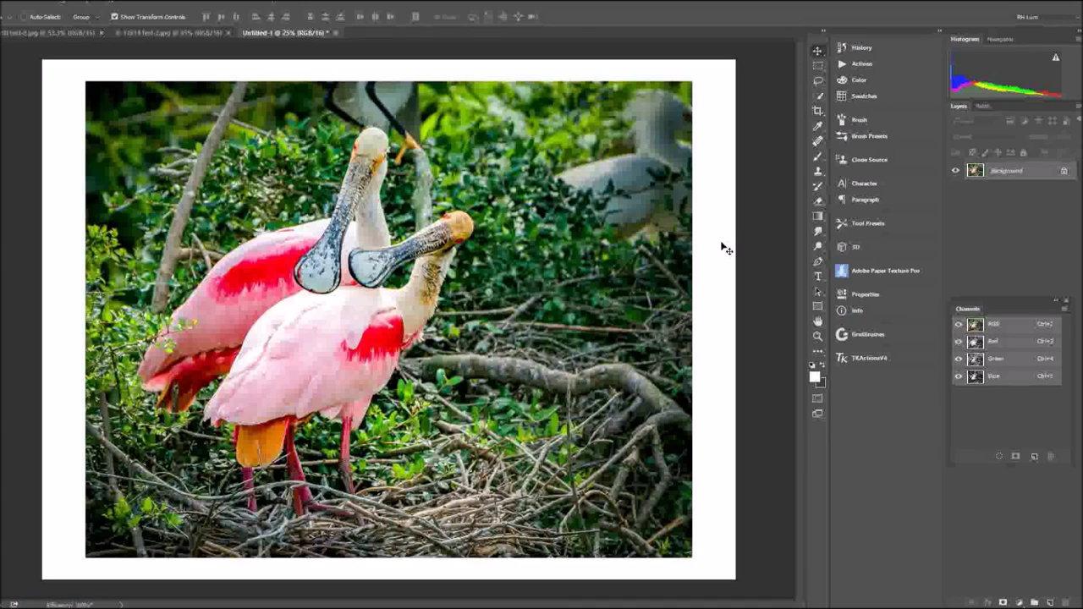
Close all open documents without saving their changes.
left_click(16, 3)
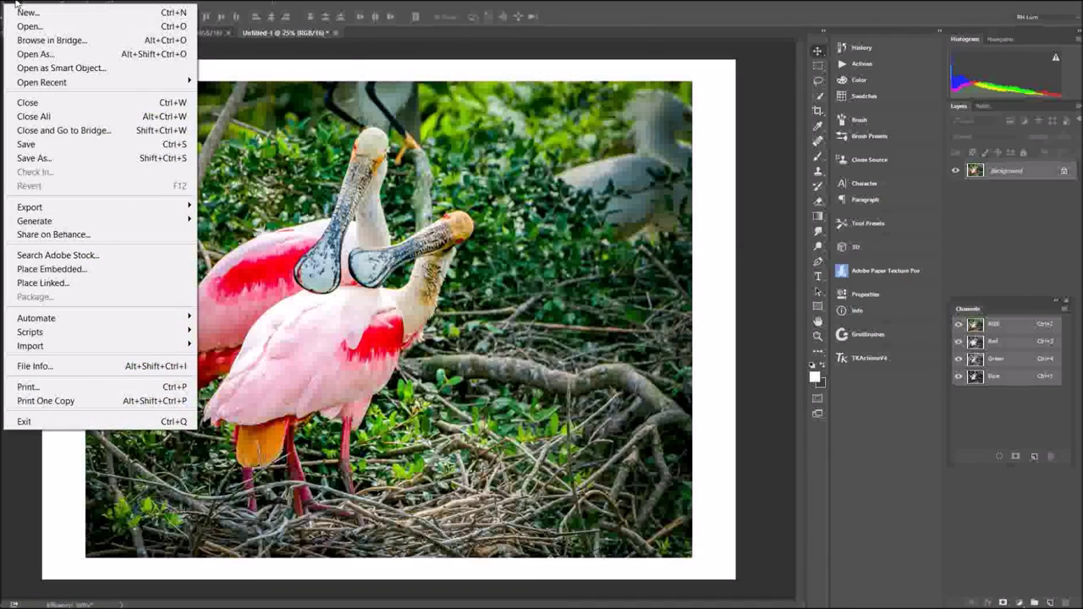
left_click(60, 116)
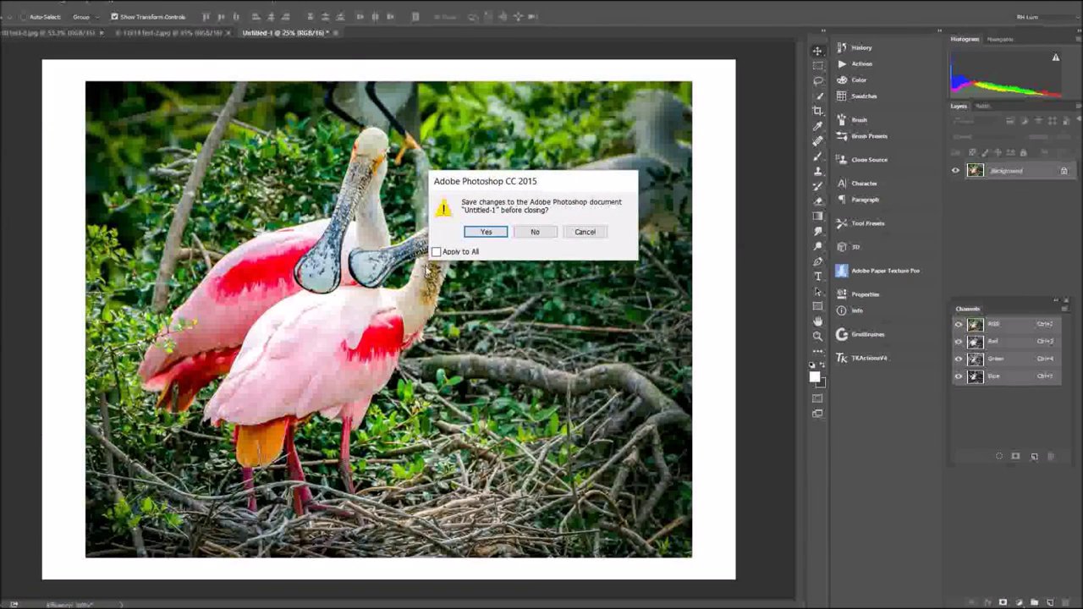
left_click(533, 233)
left_click(533, 233)
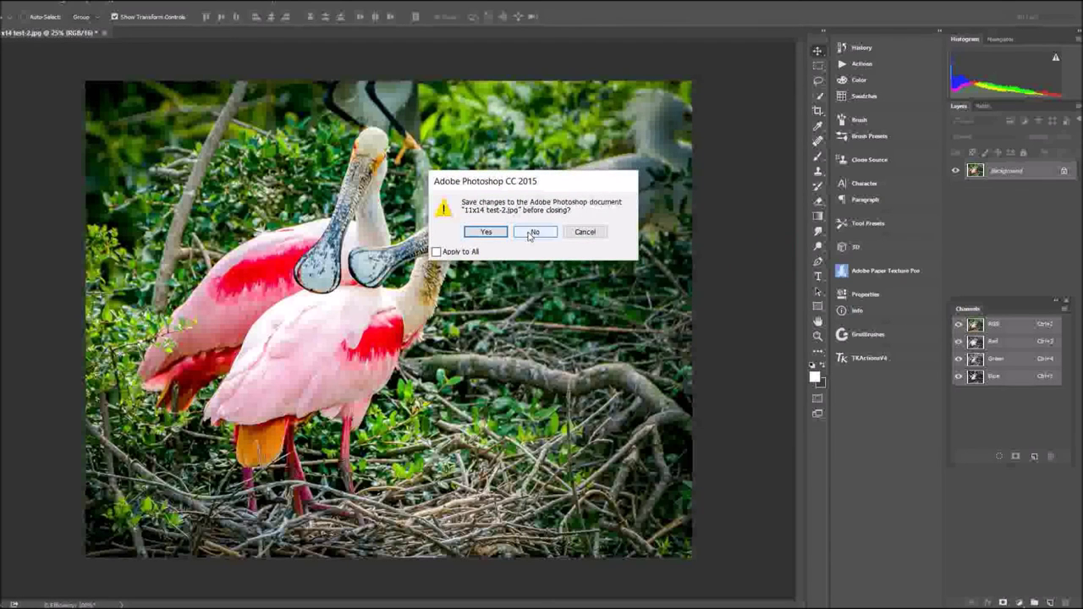
left_click(532, 233)
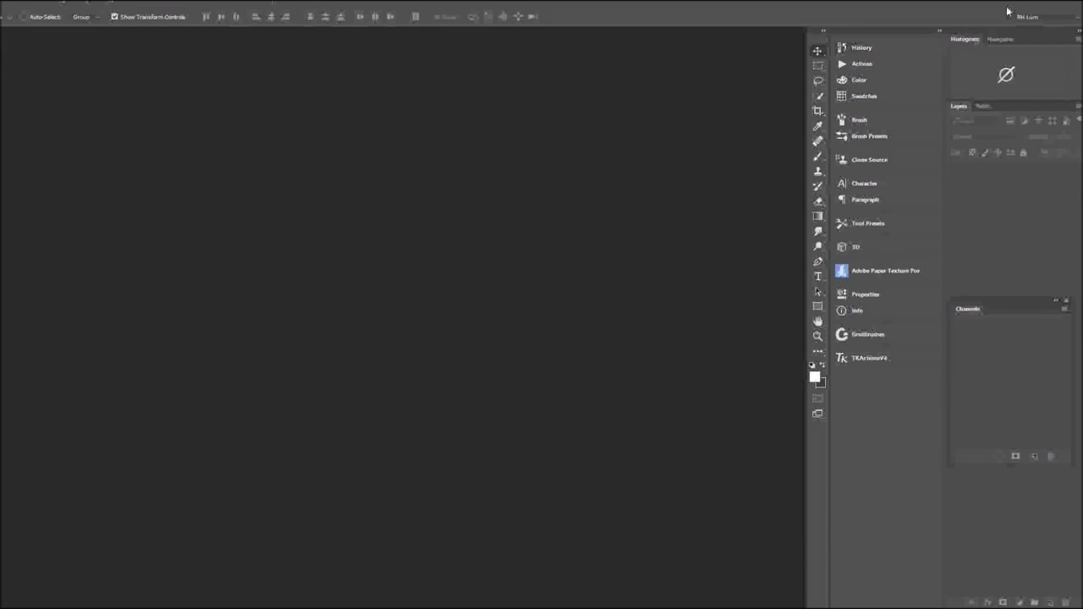